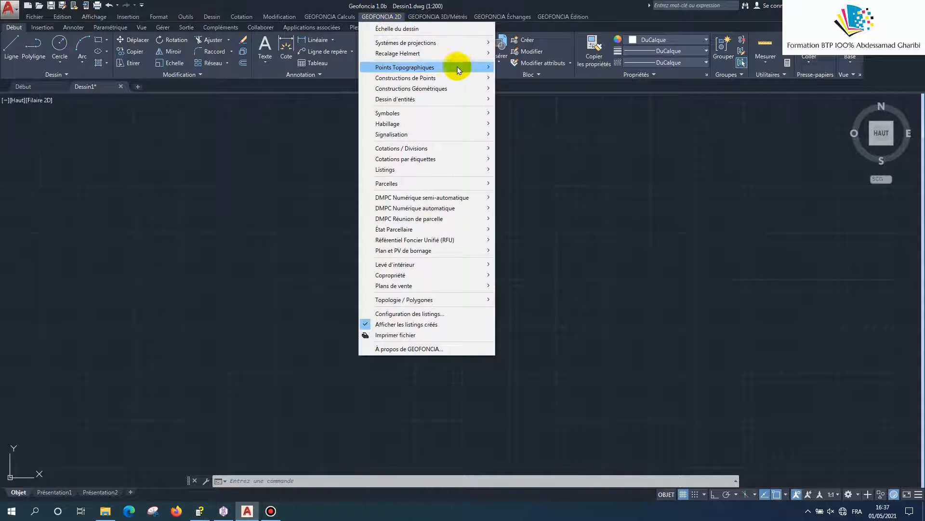
pyautogui.moveTo(455, 67)
pyautogui.click(506, 65)
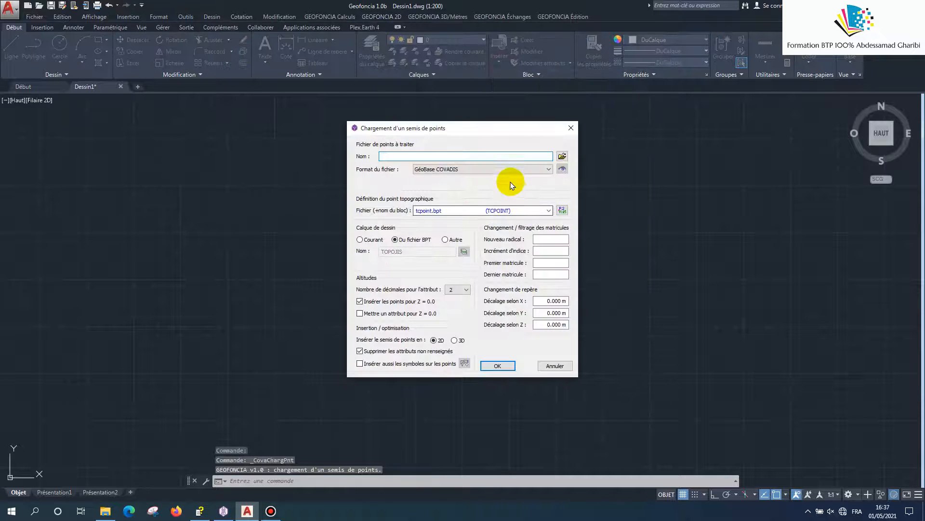
pyautogui.click(508, 169)
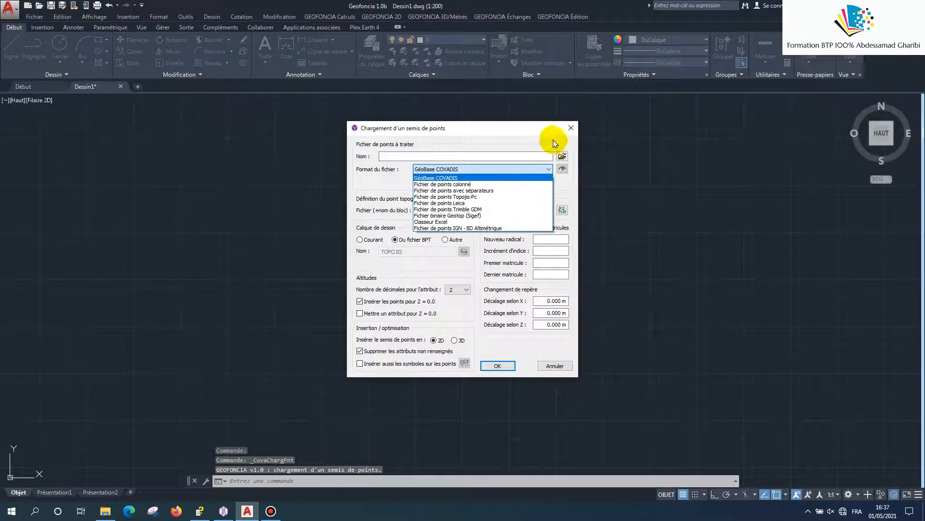
pyautogui.click(570, 130)
pyautogui.click(569, 130)
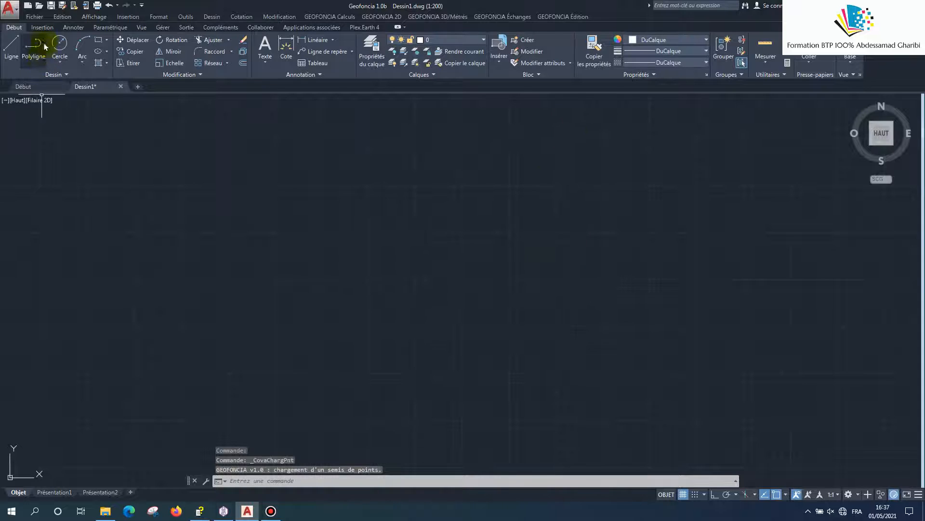
# Step: Open the drawing lotissement.dwg from the GEOFONCIA 2022 Plan de Vent folder without displaying the external graphics
pyautogui.click(34, 17)
pyautogui.click(49, 51)
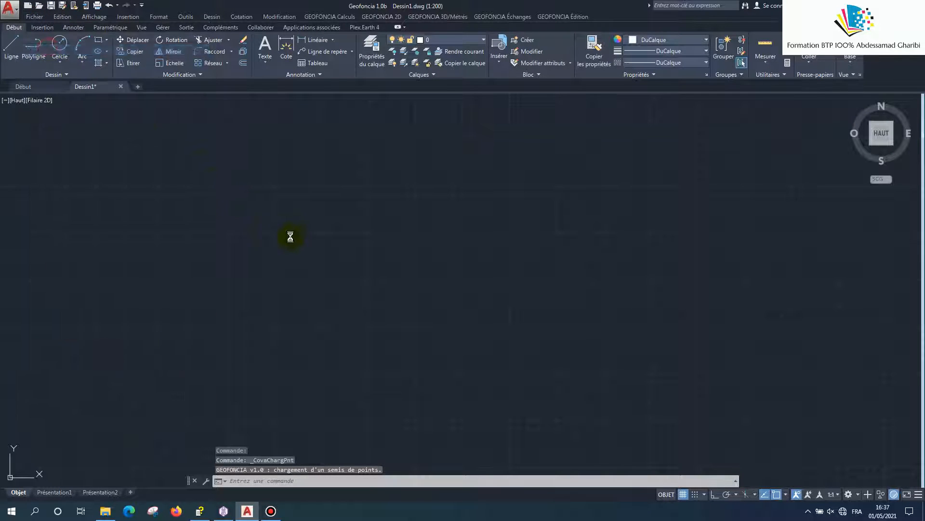
pyautogui.click(403, 177)
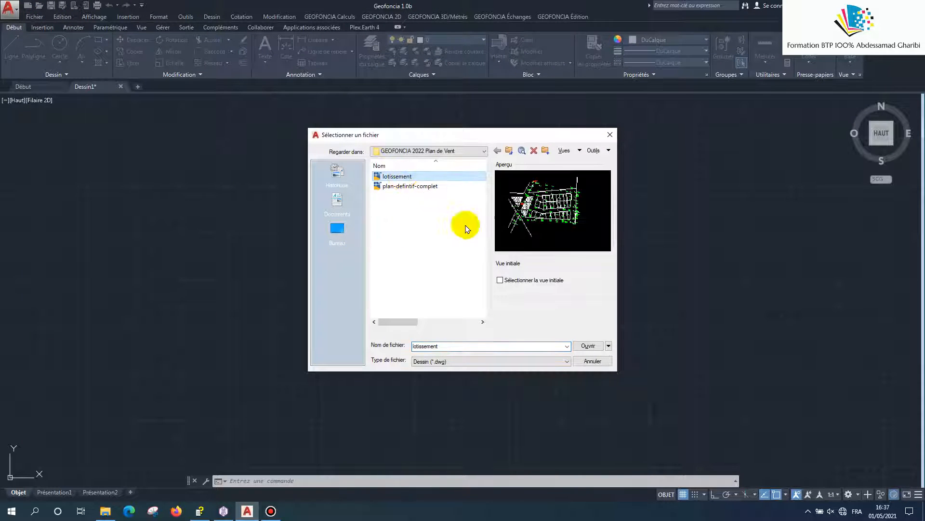
pyautogui.click(587, 346)
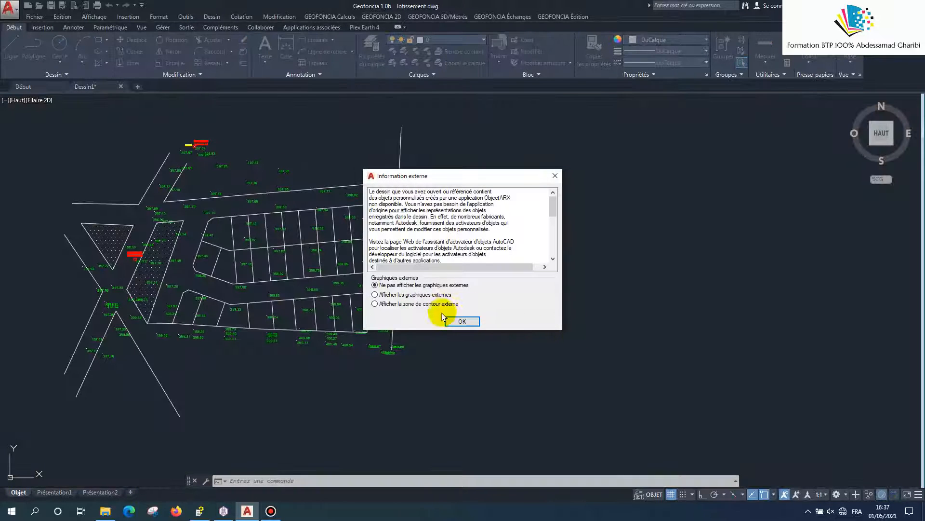
pyautogui.click(458, 322)
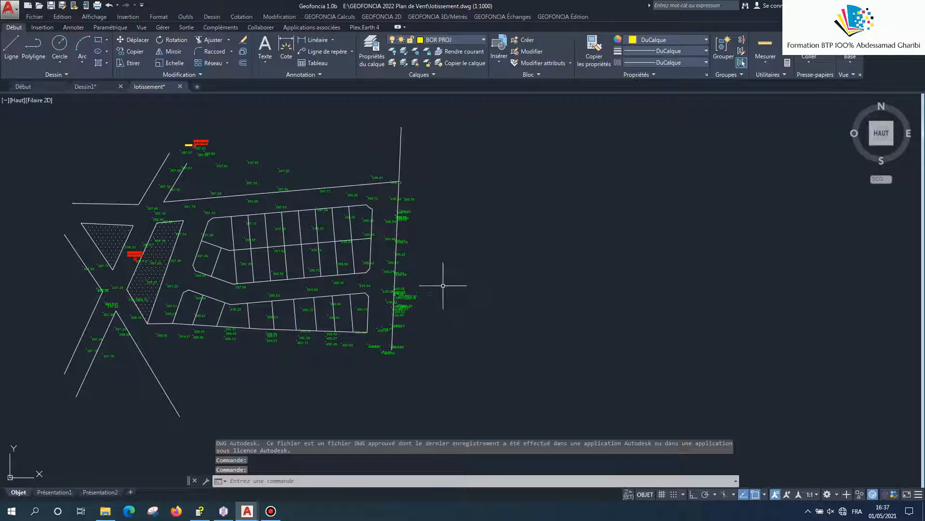
# Step: Make layer 0 the current layer of the subdivision drawing
pyautogui.scroll(-2, 443, 285)
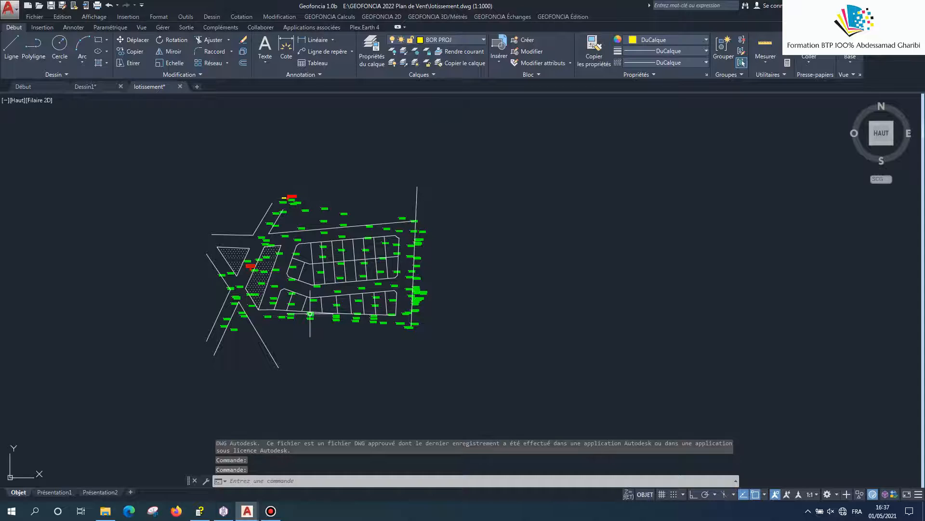
pyautogui.click(453, 38)
pyautogui.click(444, 53)
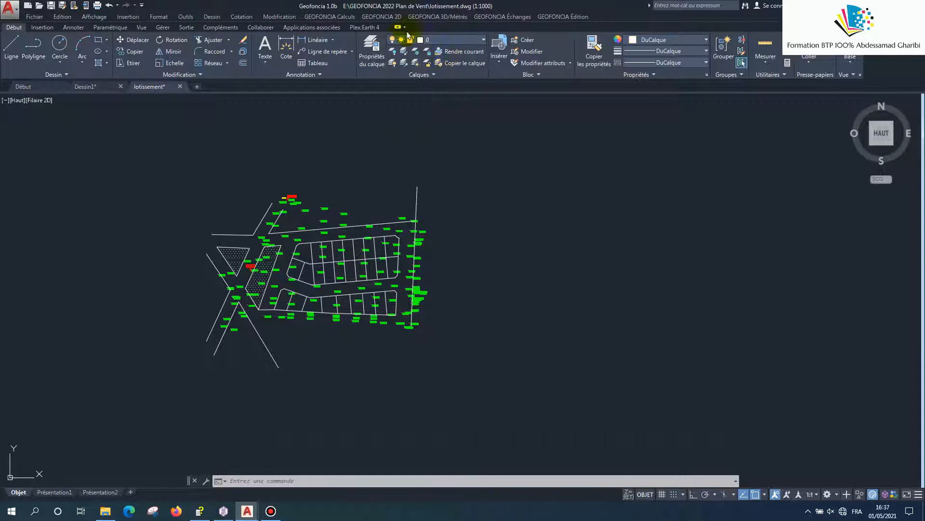
# Step: Create the MNT object TN on layer TN_MNT from the current drawing with the creation assistant, keeping its default selections, filters and drawing settings
pyautogui.click(383, 16)
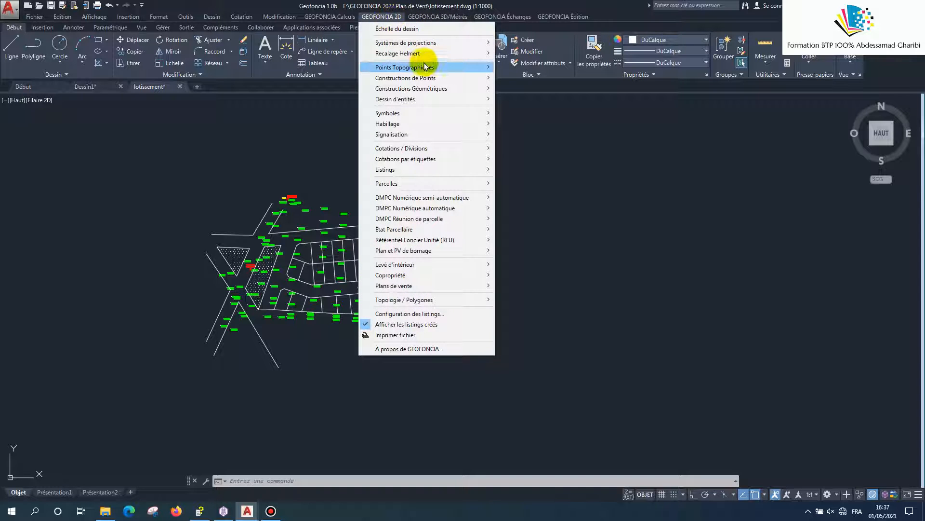
pyautogui.moveTo(436, 17)
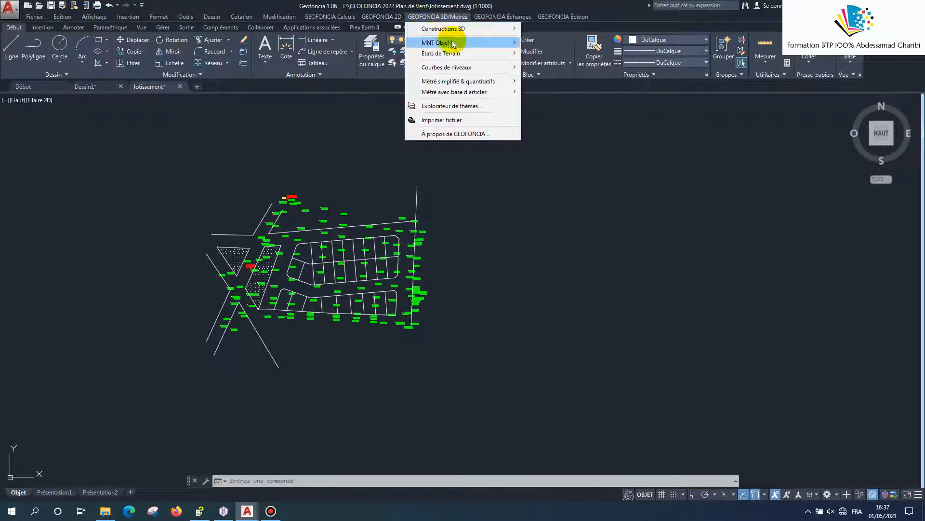
pyautogui.click(525, 43)
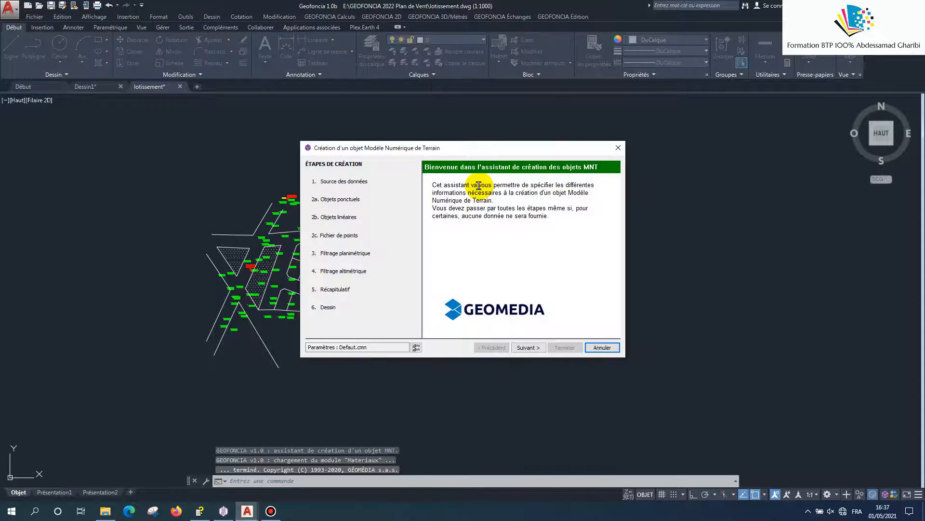
pyautogui.click(518, 347)
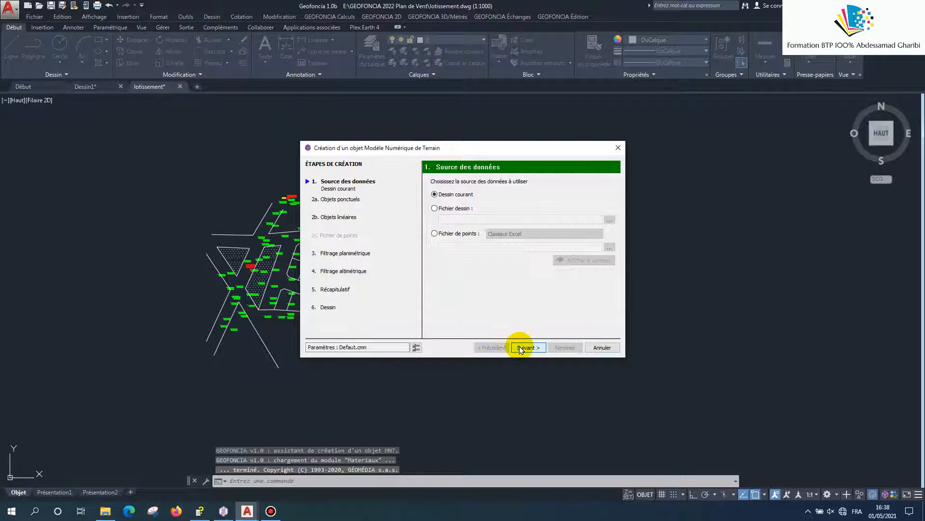
pyautogui.click(519, 348)
pyautogui.click(521, 349)
pyautogui.click(522, 344)
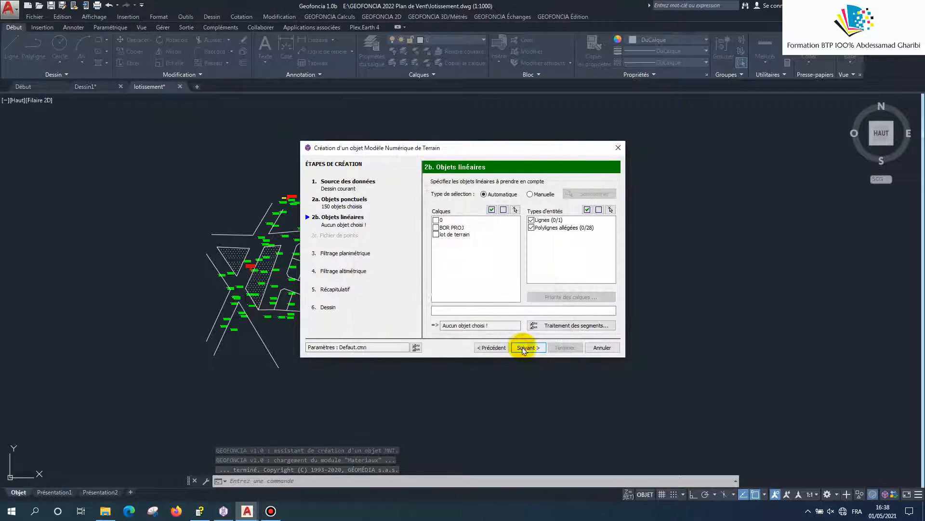
pyautogui.click(524, 348)
pyautogui.click(525, 350)
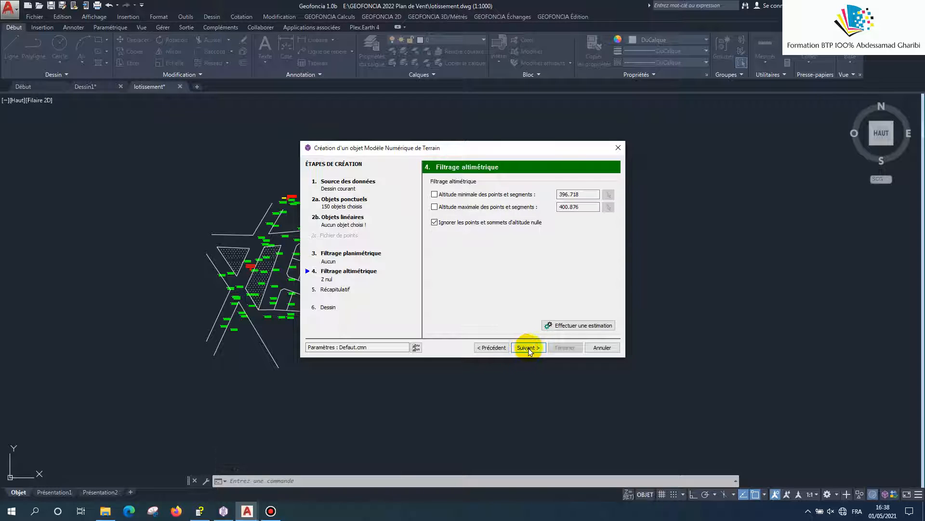
pyautogui.click(529, 349)
pyautogui.click(535, 349)
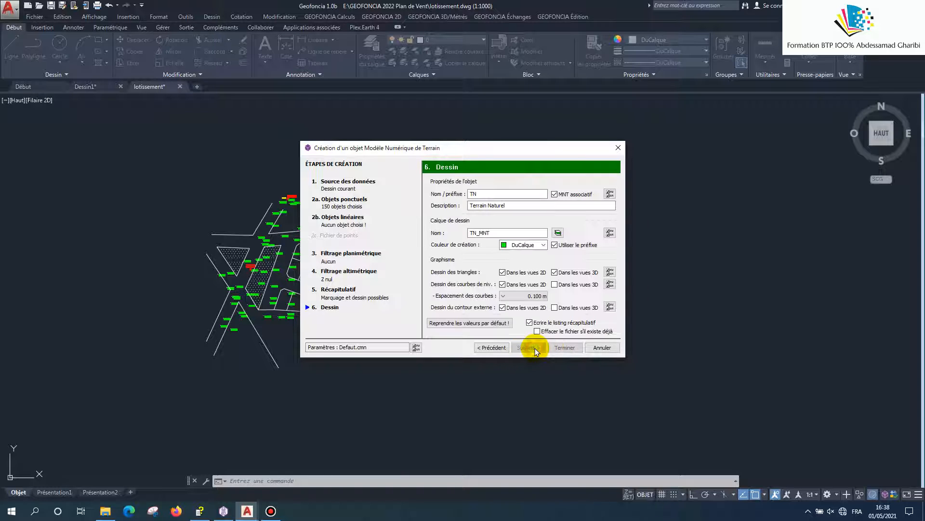
pyautogui.click(559, 348)
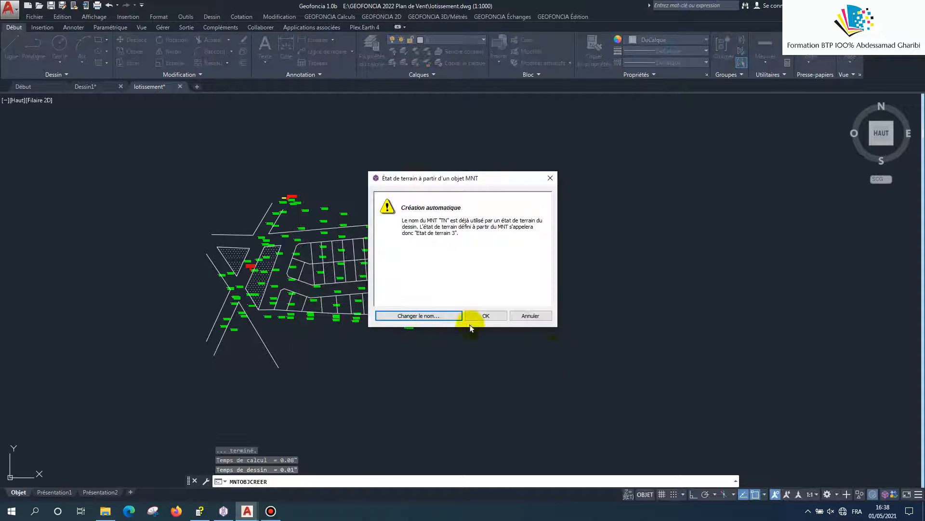
# Step: Create the terrain state from the MNT under the proposed name Etat de terrain 3 and close the calculation listing
pyautogui.click(421, 316)
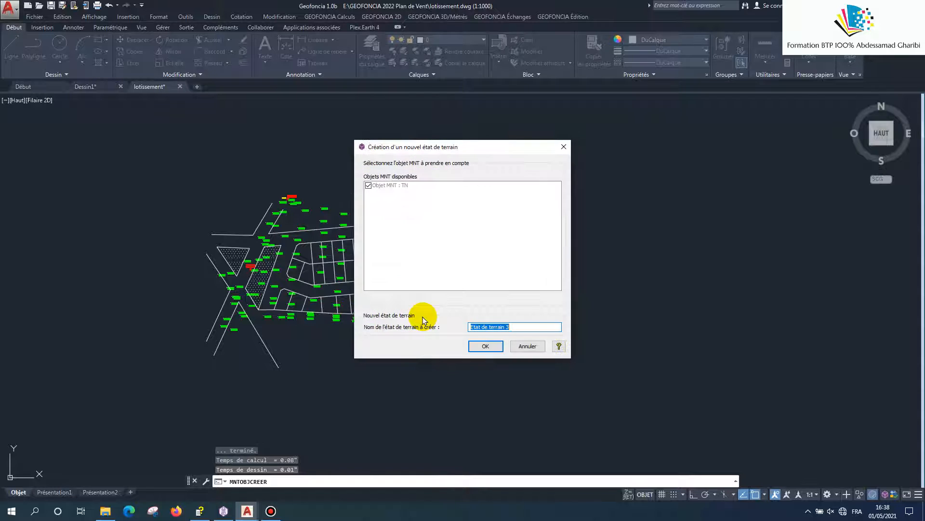
pyautogui.click(485, 347)
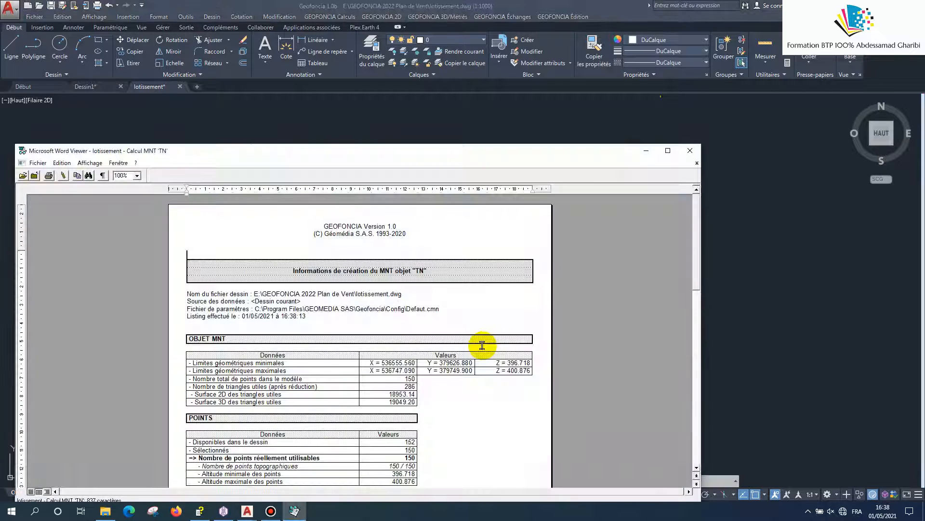
pyautogui.click(690, 150)
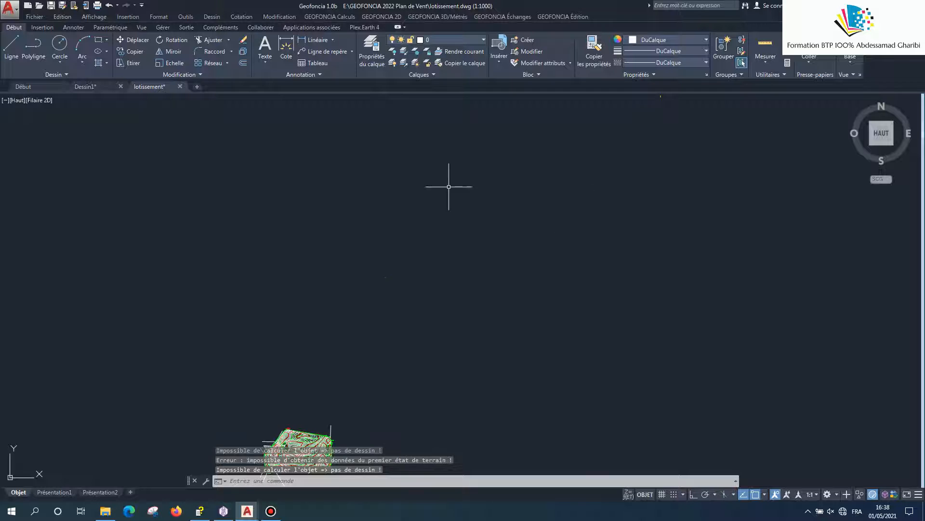
# Step: Select the terrain model in the drawing and display it in the GEOFONCIA object viewer
pyautogui.scroll(-4, 448, 186)
pyautogui.scroll(8, 388, 288)
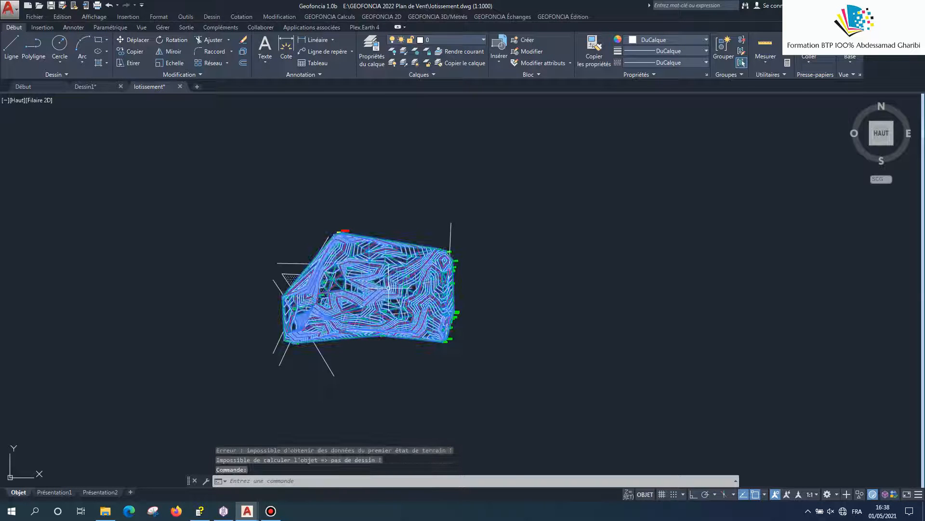
pyautogui.click(388, 288)
pyautogui.rightClick(388, 286)
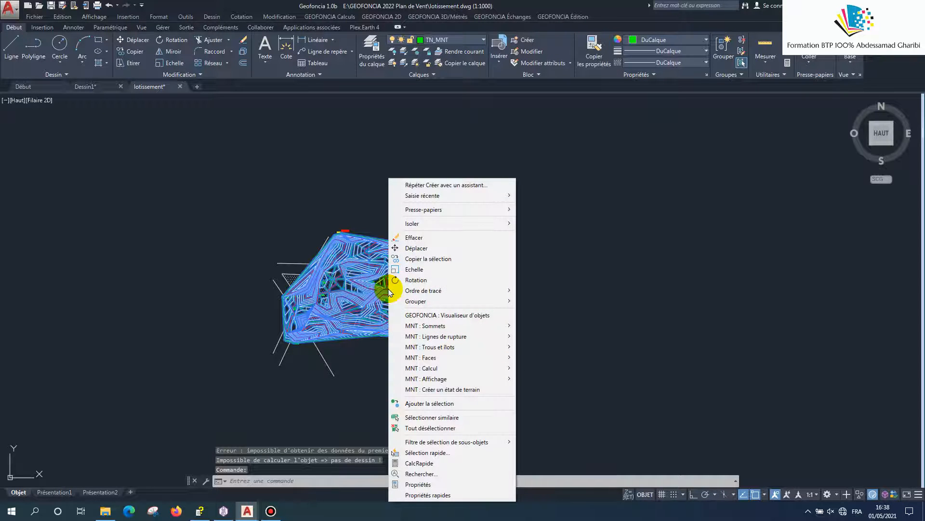
pyautogui.click(412, 315)
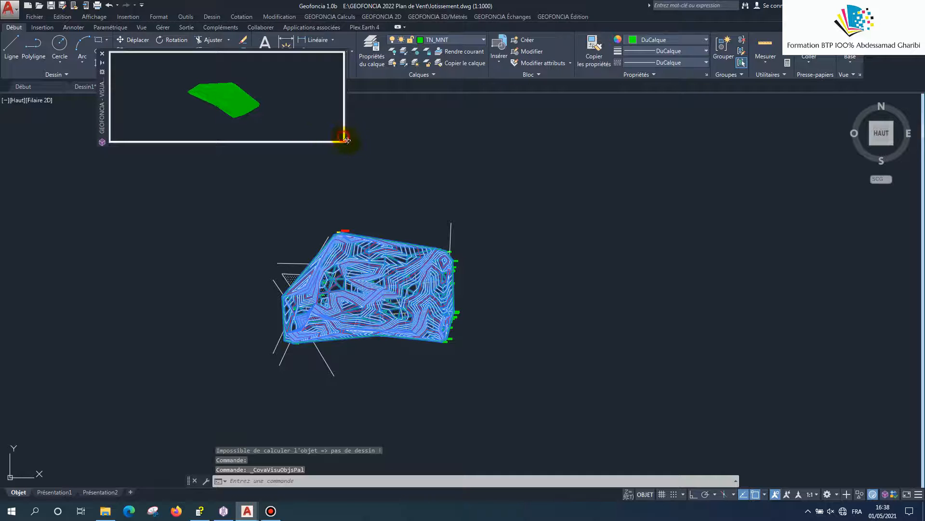
# Step: Reposition the 3D viewer over the drawing area and enlarge it in both width and height
pyautogui.moveTo(309, 107)
pyautogui.mouseDown()
pyautogui.moveTo(327, 144)
pyautogui.moveTo(308, 109)
pyautogui.mouseUp()
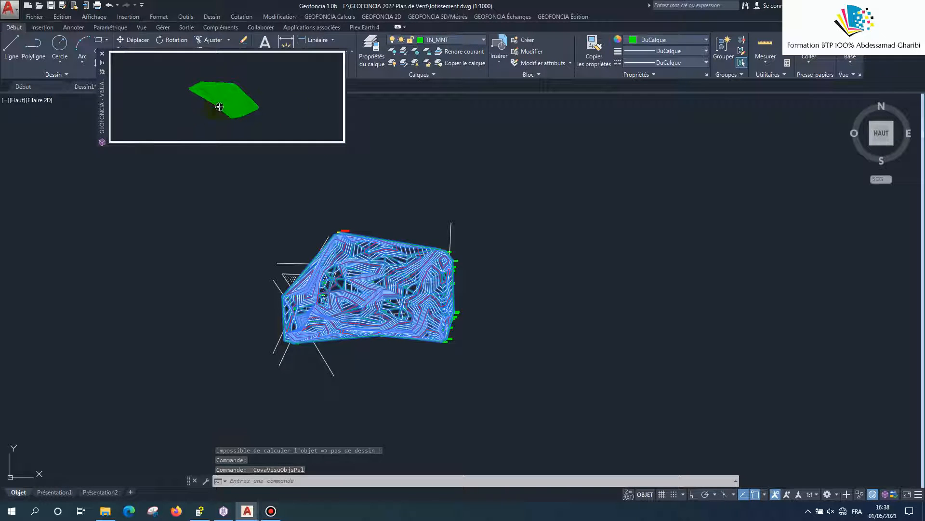
pyautogui.moveTo(111, 113)
pyautogui.mouseDown()
pyautogui.moveTo(103, 112)
pyautogui.moveTo(97, 240)
pyautogui.moveTo(114, 270)
pyautogui.mouseUp()
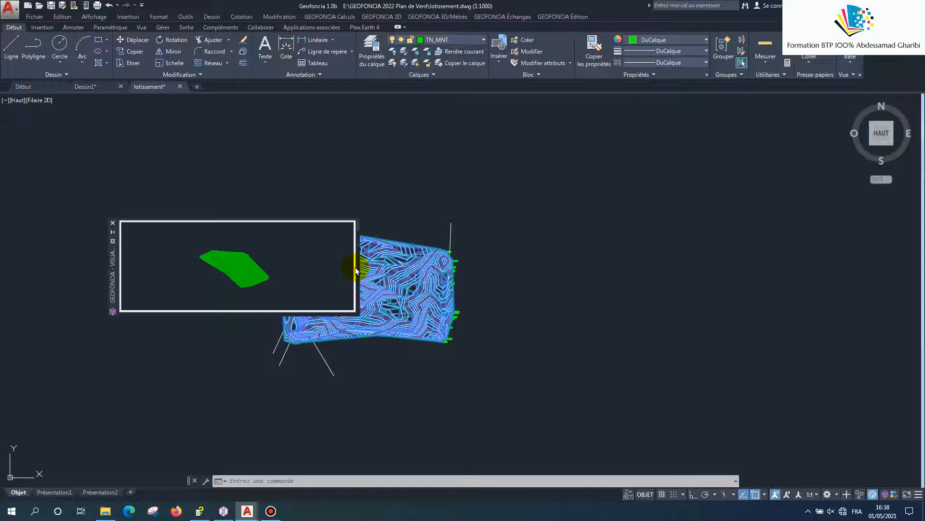
pyautogui.moveTo(358, 266); pyautogui.dragTo(559, 264)
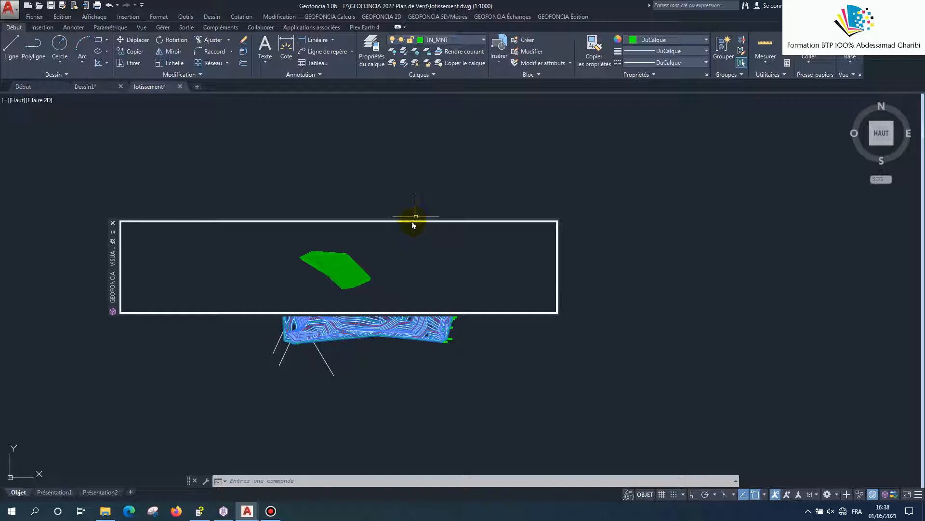
pyautogui.moveTo(414, 217); pyautogui.dragTo(451, 86)
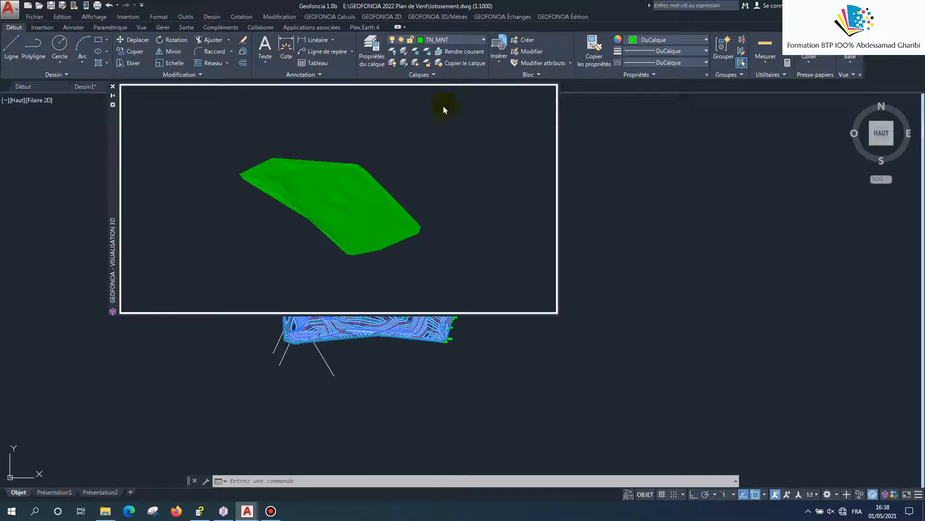
# Step: Inspect the terrain relief up close in the 3D viewer with the Z scale set to 2.00
pyautogui.scroll(5, 361, 193)
pyautogui.moveTo(361, 192); pyautogui.dragTo(346, 173)
pyautogui.rightClick(345, 174)
pyautogui.moveTo(420, 200)
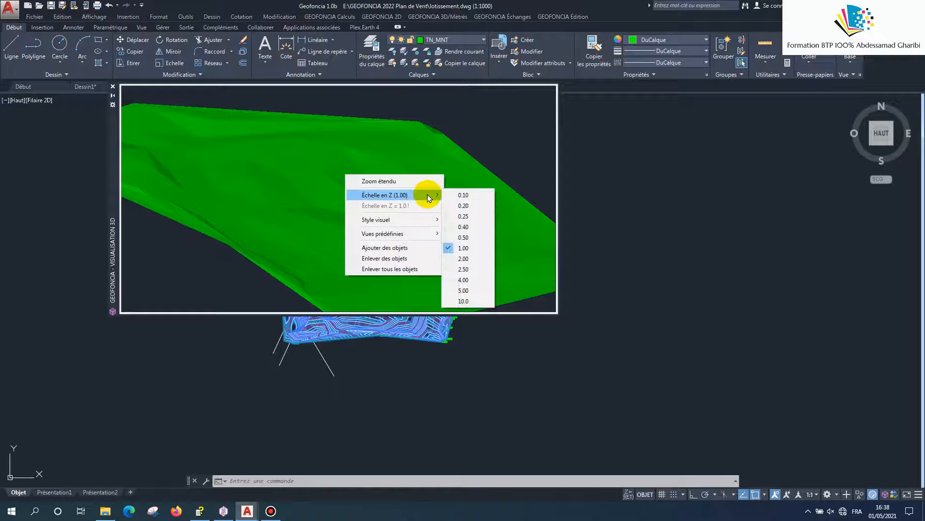
pyautogui.click(460, 259)
# Step: View the terrain model in the Conceptuel visual style from another angle and close the 3D viewer
pyautogui.rightClick(357, 162)
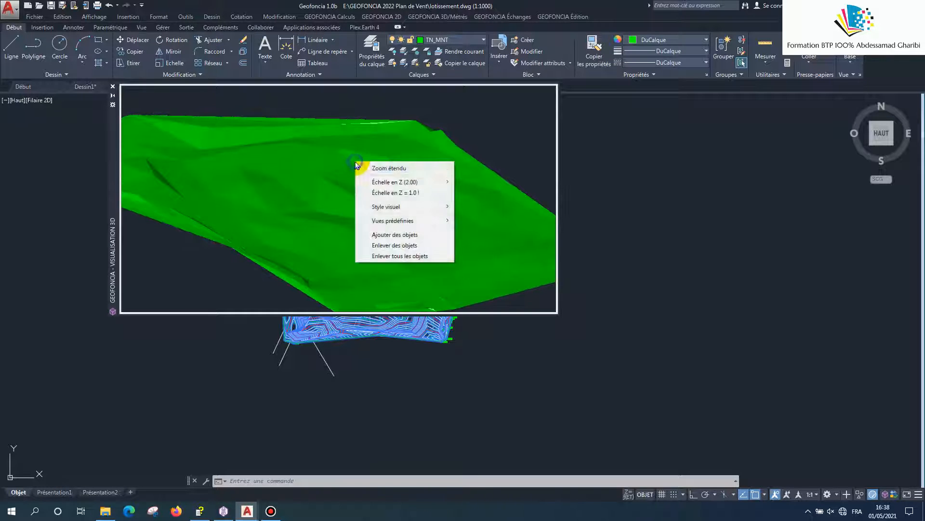
pyautogui.moveTo(444, 210)
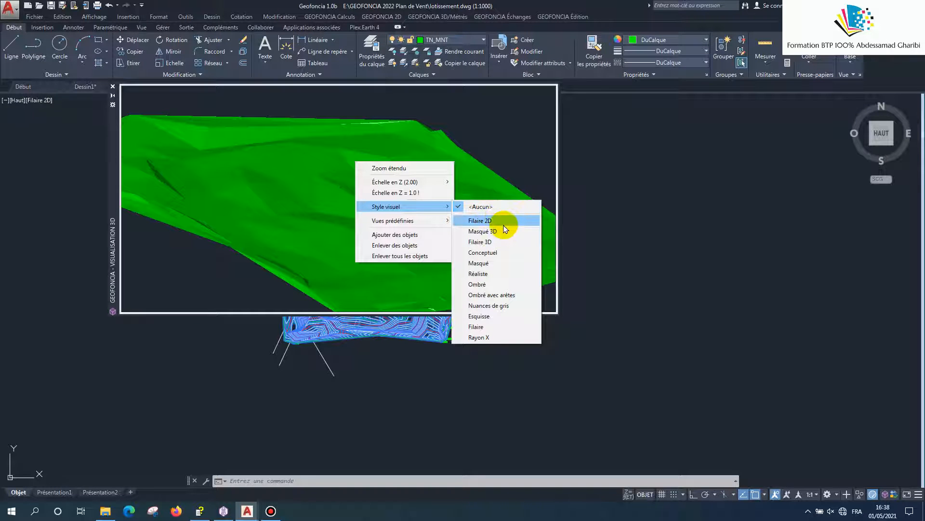
pyautogui.click(506, 252)
pyautogui.moveTo(400, 223)
pyautogui.mouseDown()
pyautogui.moveTo(404, 207)
pyautogui.moveTo(442, 219)
pyautogui.moveTo(376, 218)
pyautogui.mouseUp()
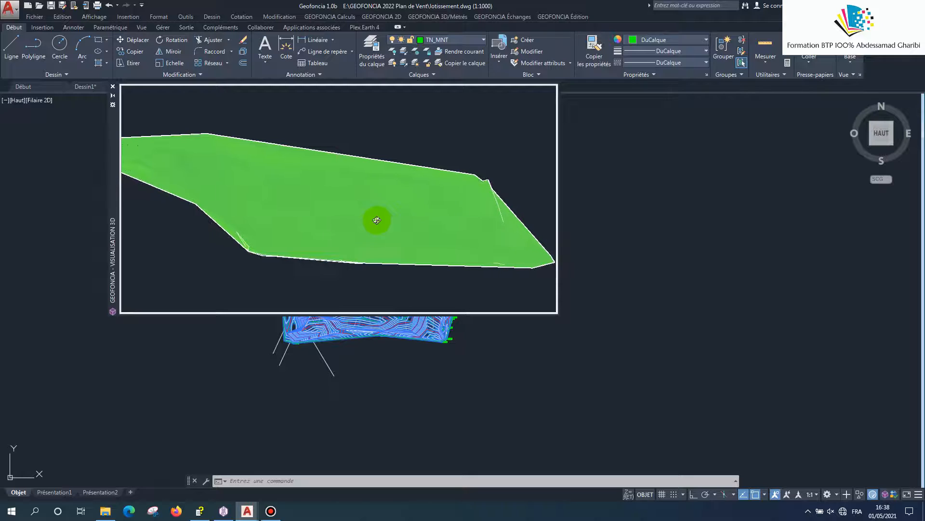
pyautogui.click(113, 88)
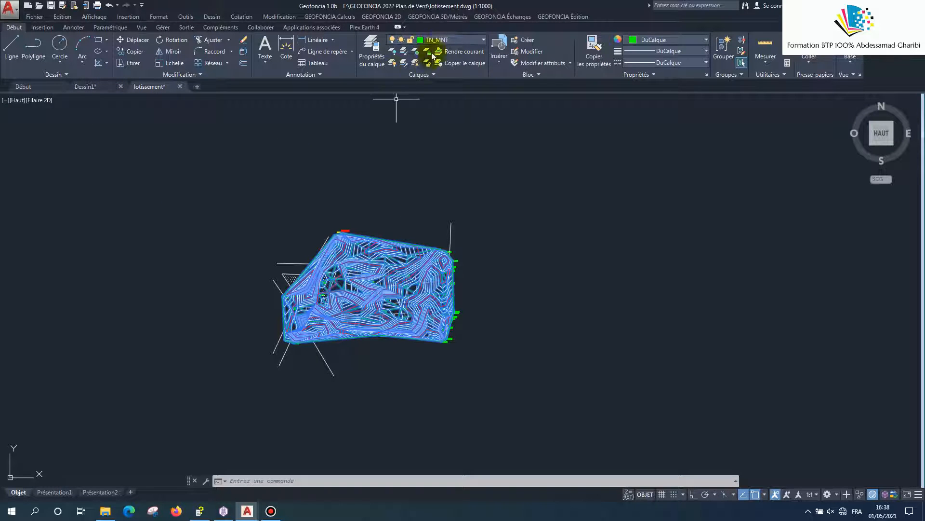
# Step: Freeze the TN_MNT layer to hide the terrain model in the drawing
pyautogui.click(443, 40)
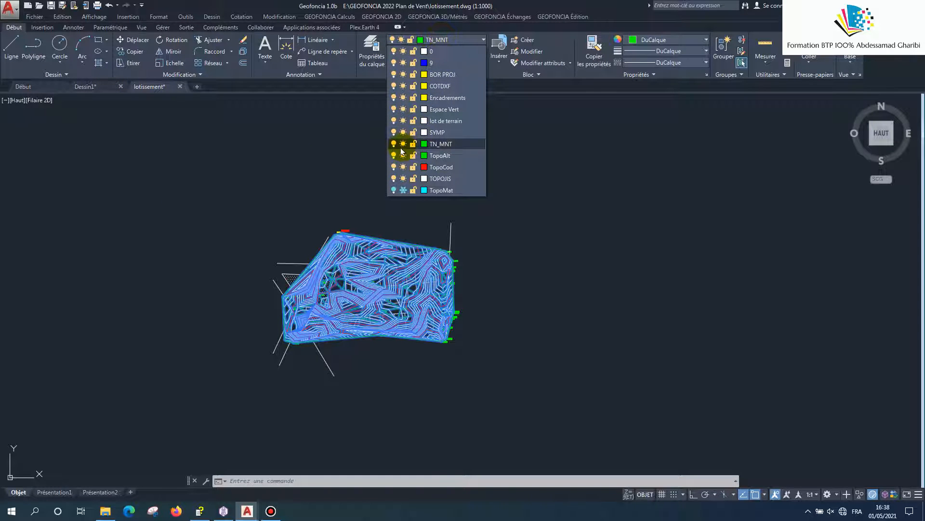
pyautogui.click(401, 144)
pyautogui.click(403, 144)
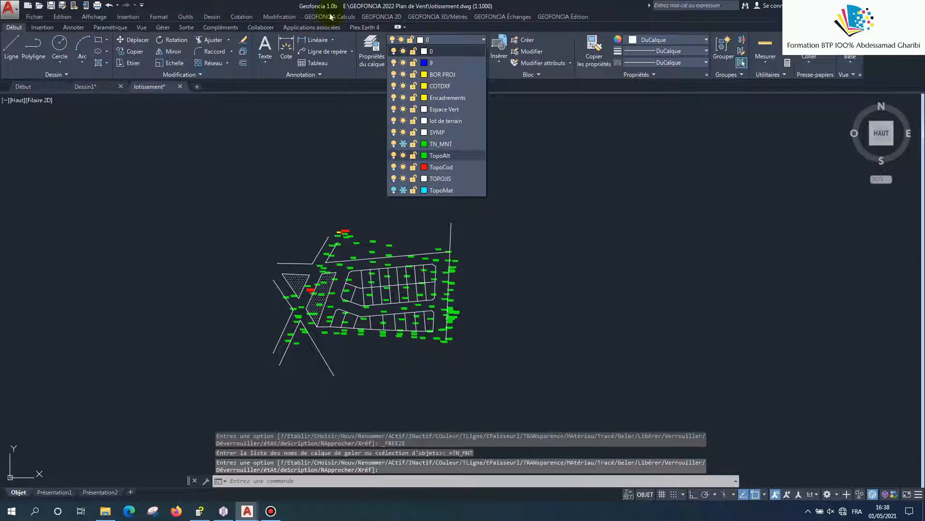
pyautogui.click(254, 5)
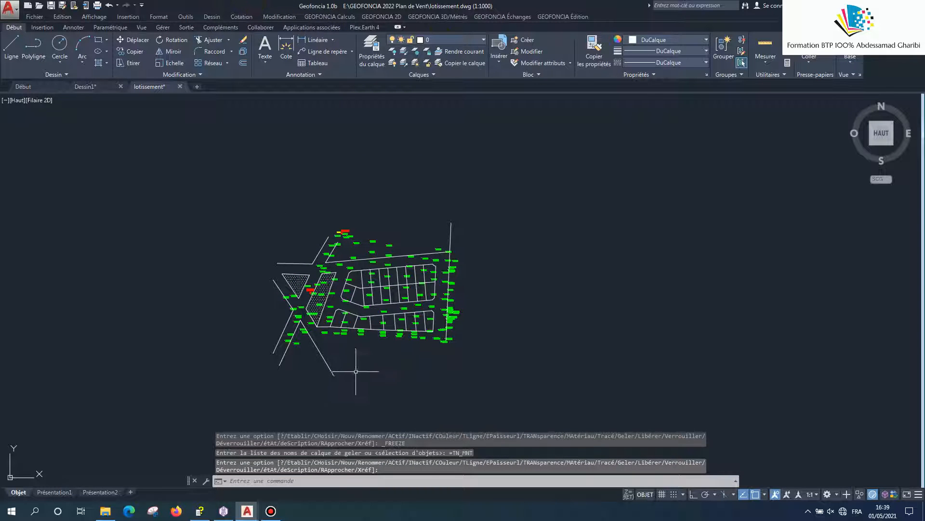
# Step: Examine the outlines of the lower and upper lot blocks and the layer they are drawn on
pyautogui.scroll(2, 355, 371)
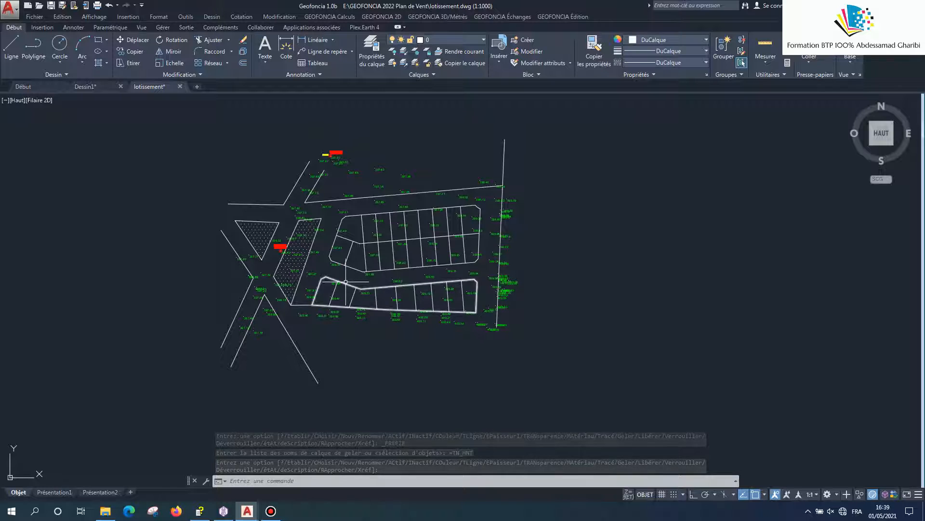
pyautogui.click(345, 282)
pyautogui.scroll(2, 355, 276)
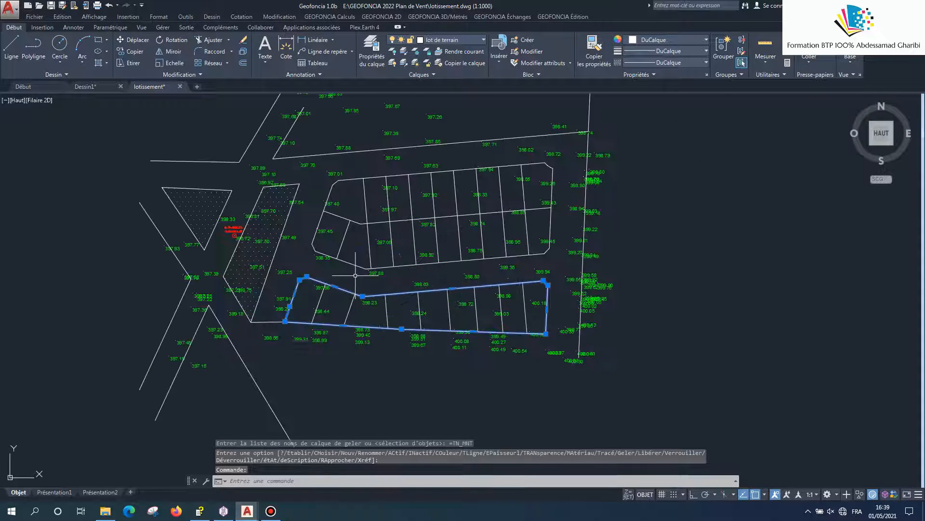
pyautogui.scroll(2, 355, 275)
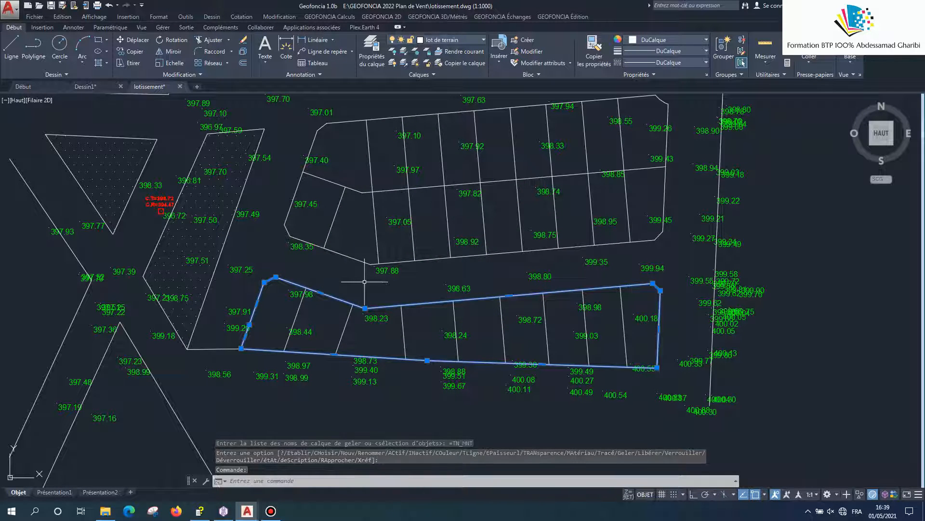
pyautogui.press('Escape')
pyautogui.click(340, 251)
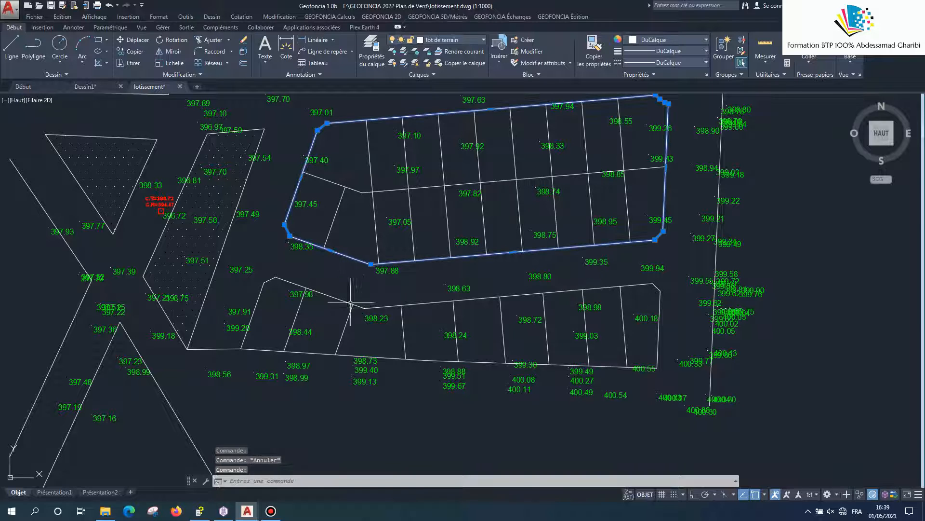
pyautogui.scroll(-2, 309, 292)
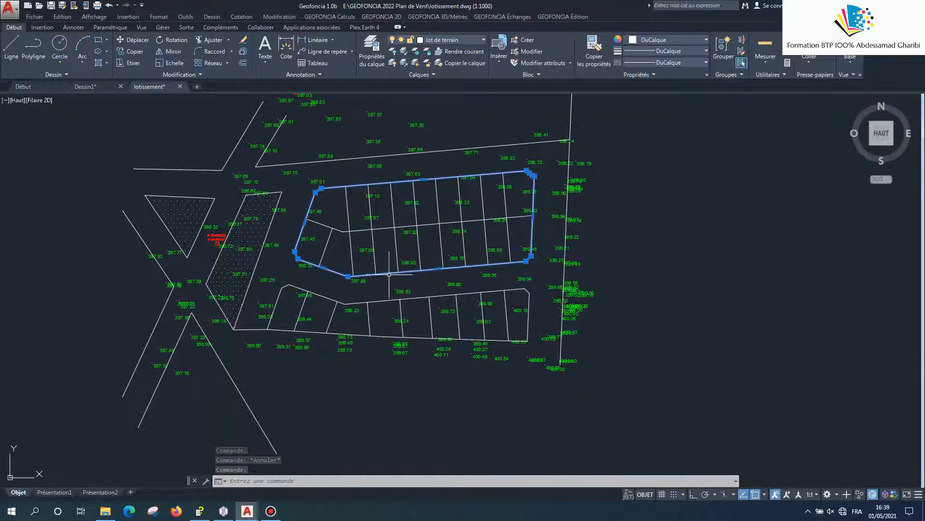
pyautogui.press('Escape')
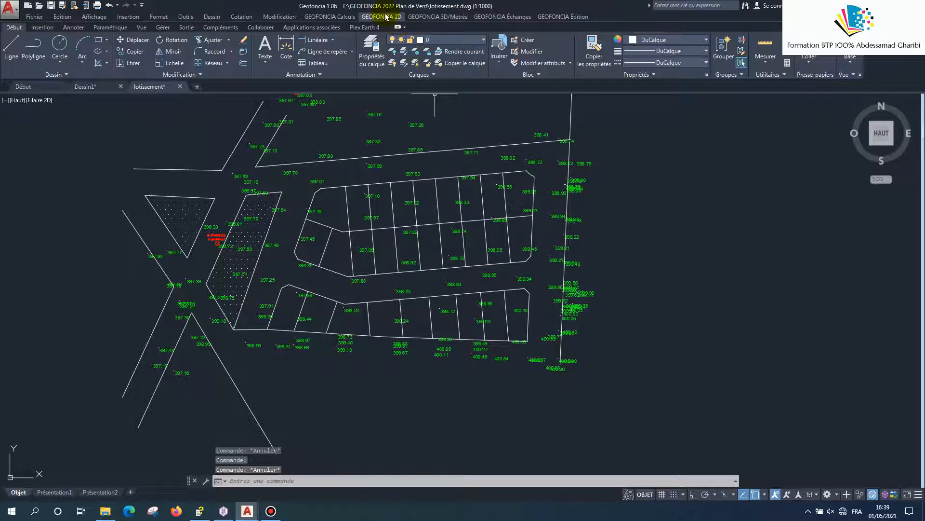
# Step: Start the sale plan creation assistant (Plans de vente) and advance to the lot selection stage
pyautogui.click(330, 16)
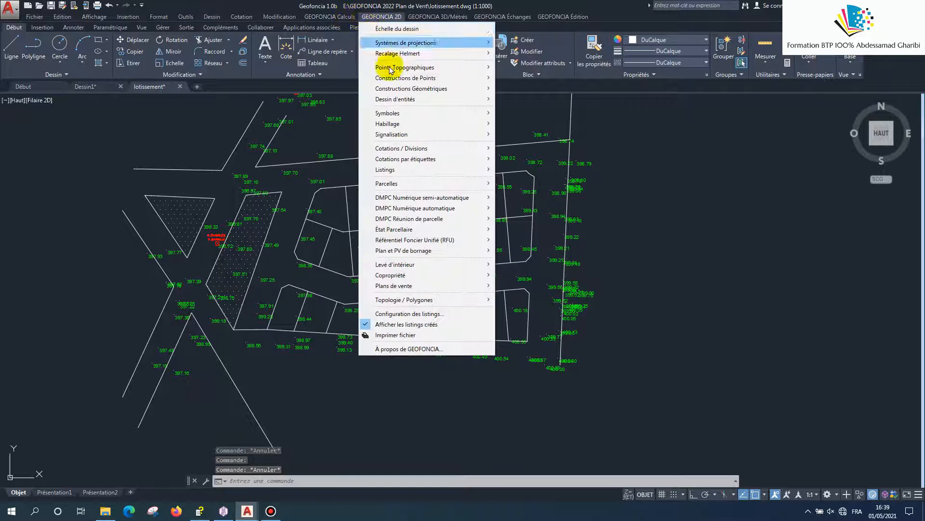
pyautogui.moveTo(451, 285)
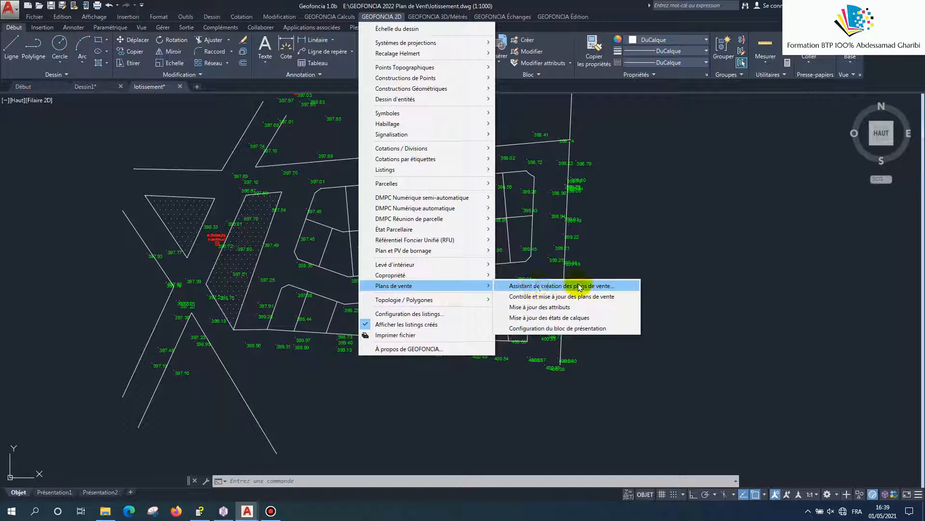
pyautogui.click(537, 286)
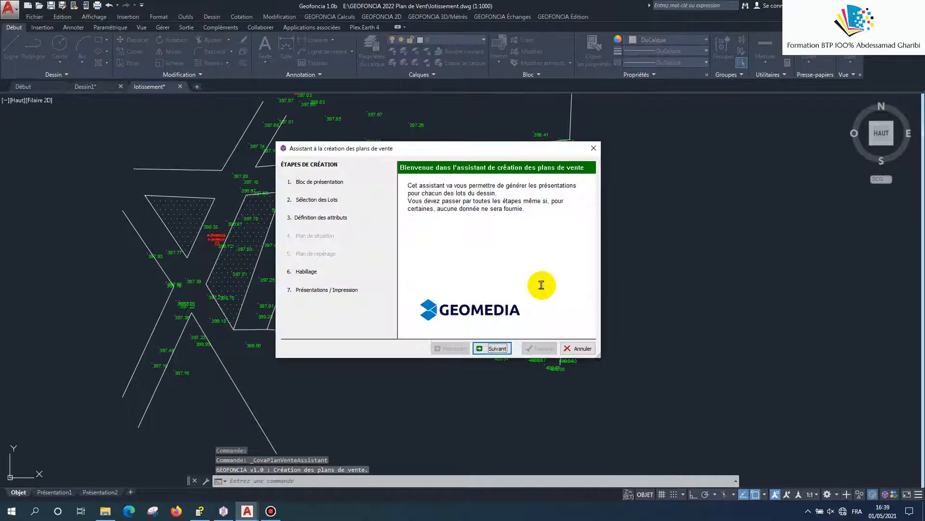
pyautogui.click(501, 348)
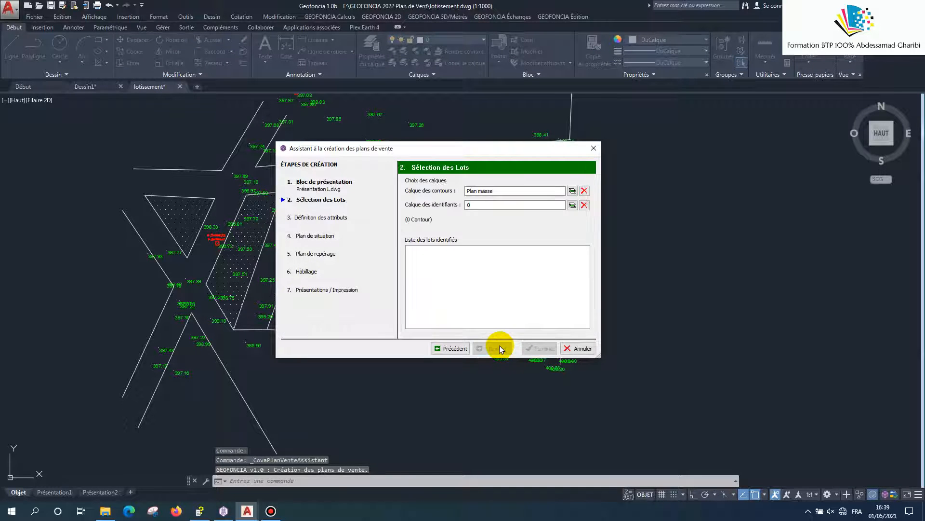
# Step: Set the lot contour layer (Calque des contours) to lot de terrain
pyautogui.click(573, 192)
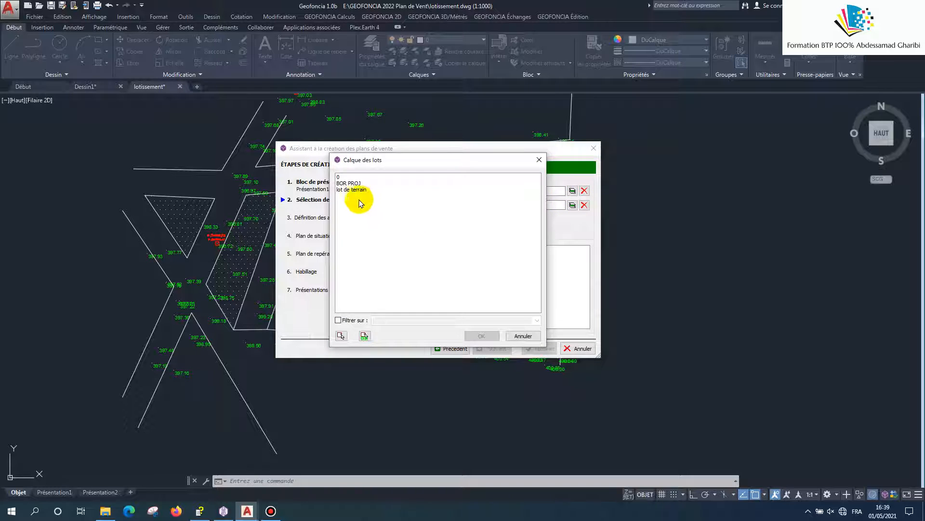
pyautogui.click(352, 190)
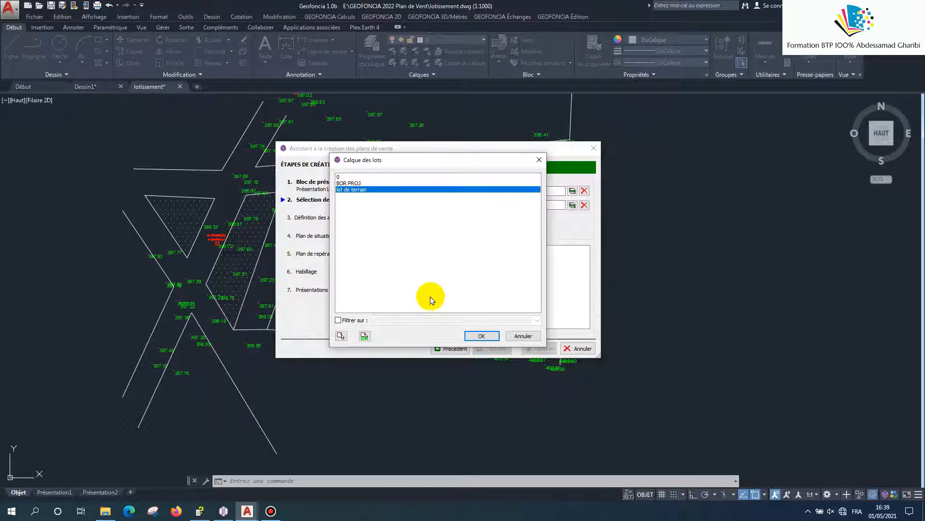
pyautogui.click(479, 336)
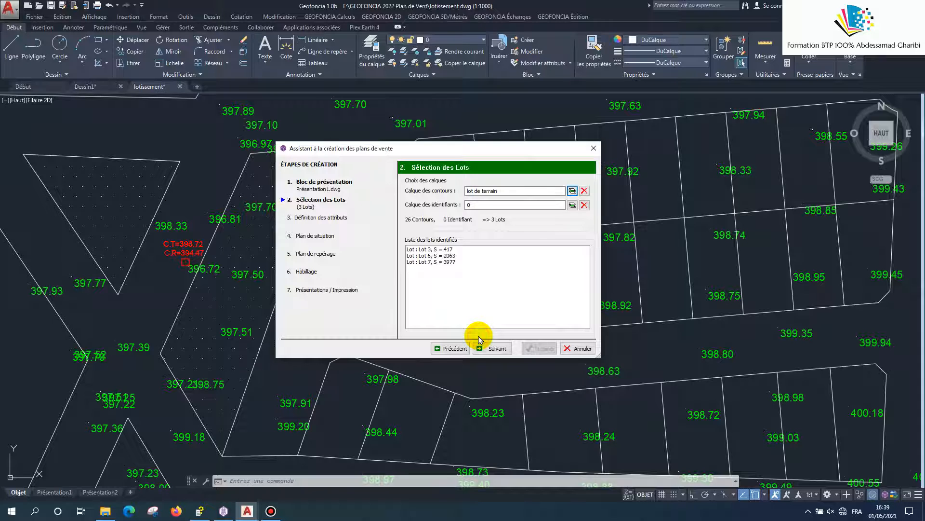
# Step: Locate Lot 3 from the list of identified lots and examine its area in the drawing
pyautogui.click(434, 251)
pyautogui.scroll(-3, 708, 267)
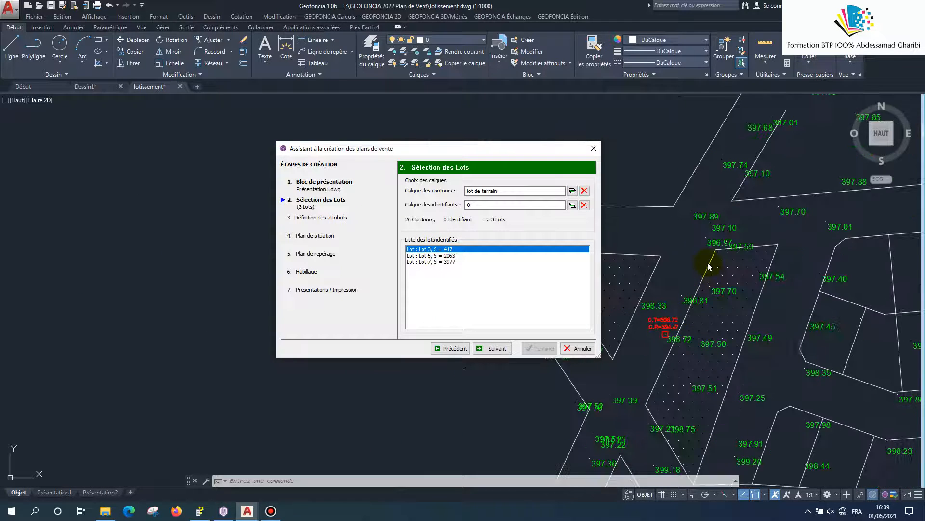
pyautogui.scroll(-3, 709, 267)
pyautogui.scroll(3, 738, 323)
pyautogui.scroll(3, 677, 271)
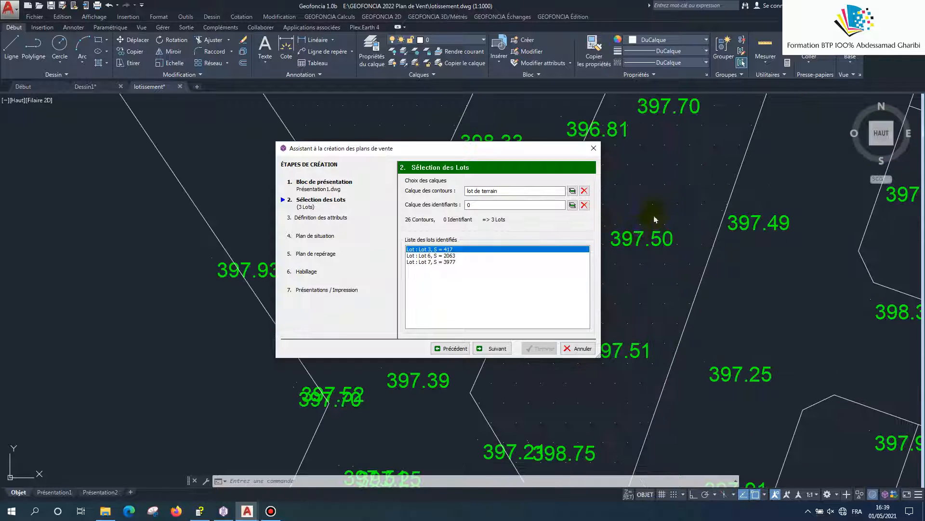
pyautogui.scroll(-5, 702, 254)
pyautogui.scroll(2, 680, 220)
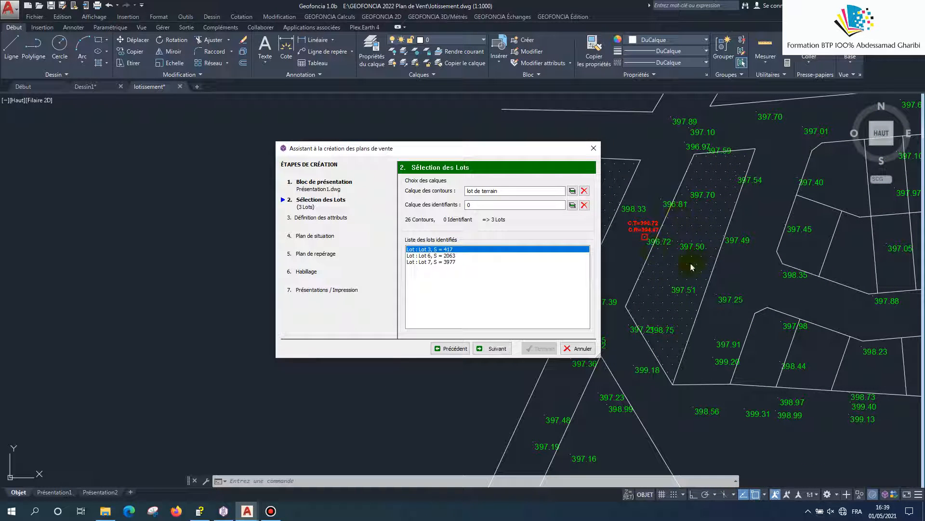
# Step: Locate Lot 6 and Lot 7 from the identified lots and examine their blocks in the drawing
pyautogui.click(445, 256)
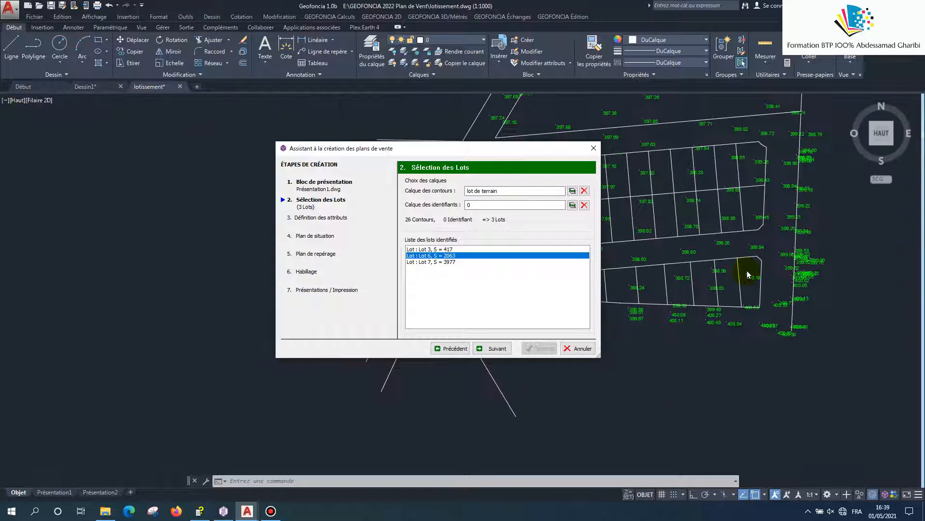
pyautogui.scroll(-4, 699, 272)
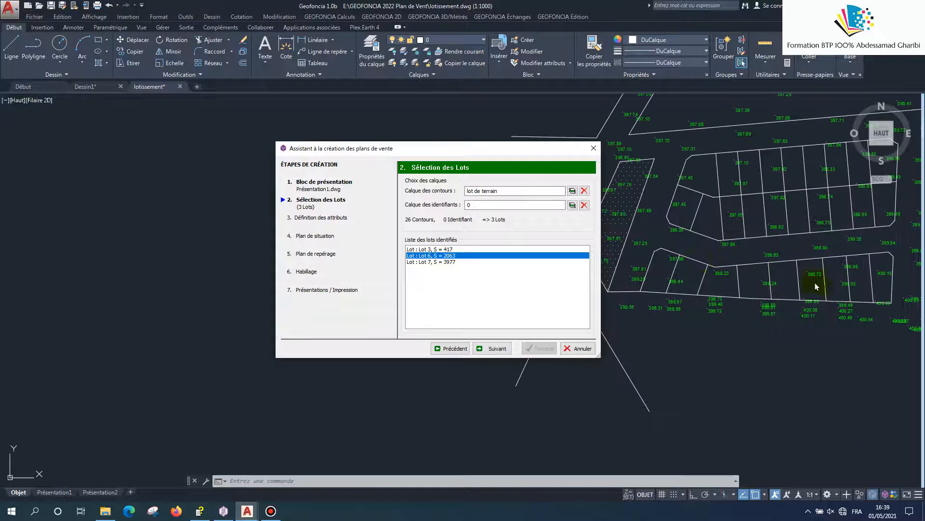
pyautogui.click(436, 261)
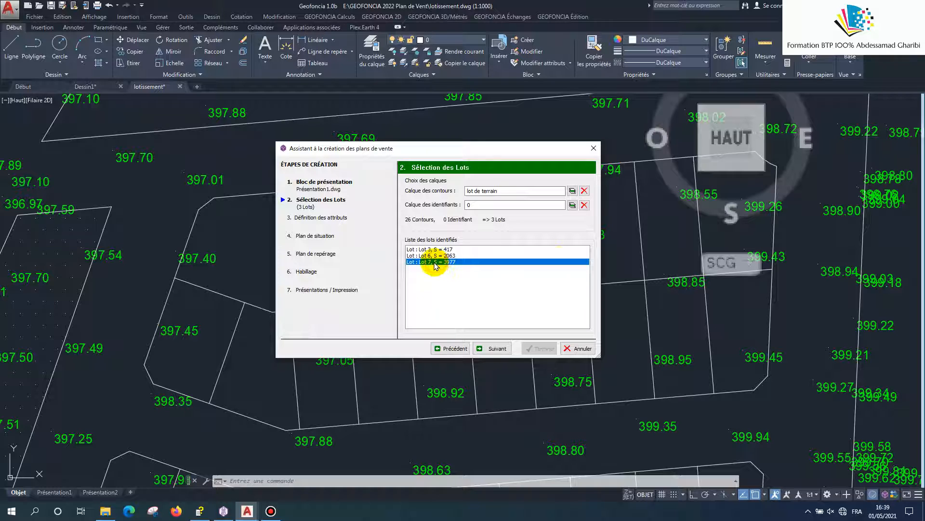
pyautogui.scroll(-6, 662, 263)
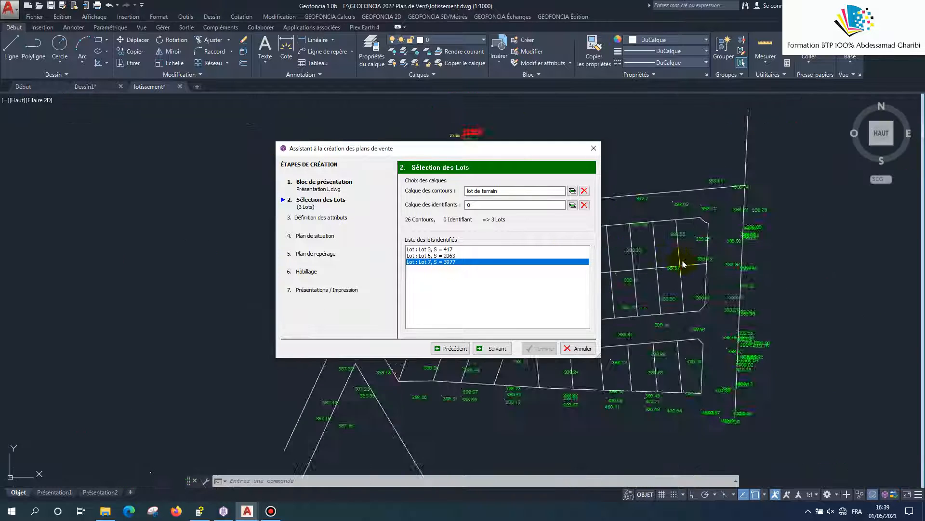
pyautogui.scroll(4, 618, 264)
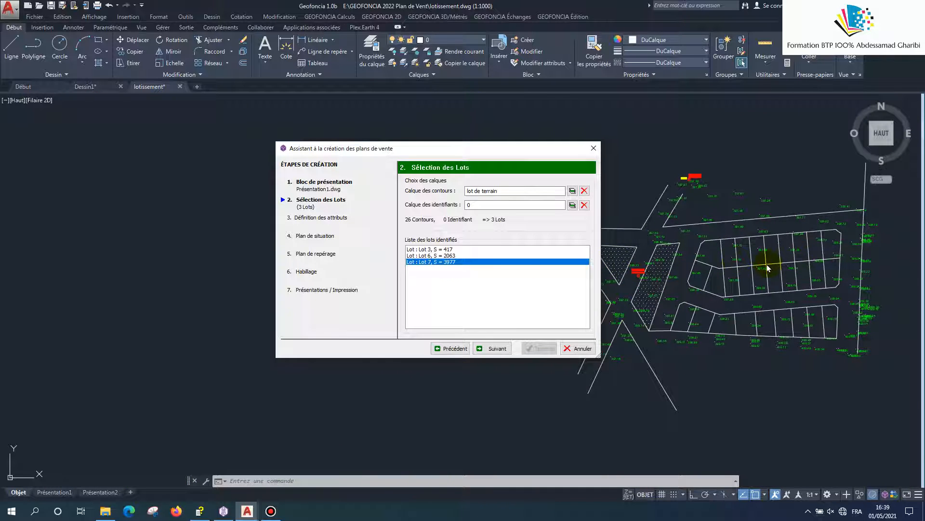
pyautogui.scroll(3, 665, 265)
pyautogui.scroll(-3, 655, 260)
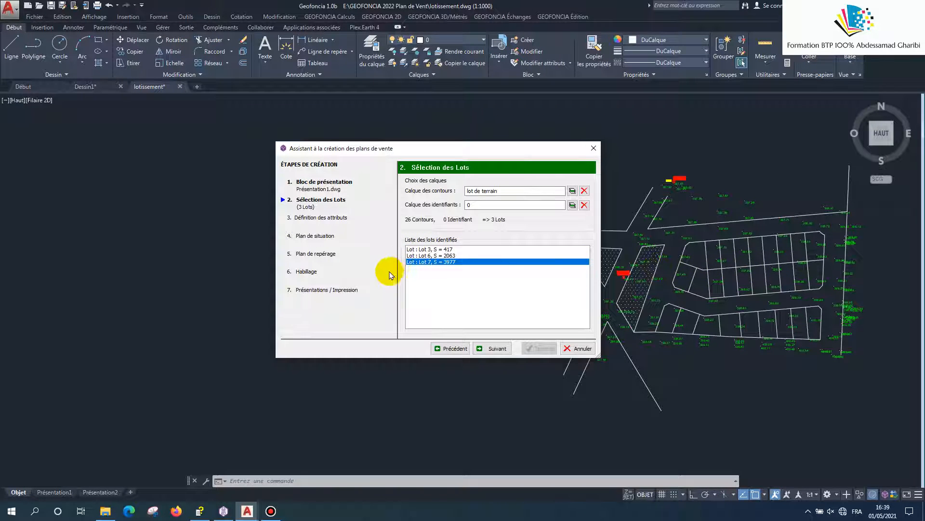
# Step: Check the positions of Lot 6 and Lot 3 in the drawing once more
pyautogui.click(441, 256)
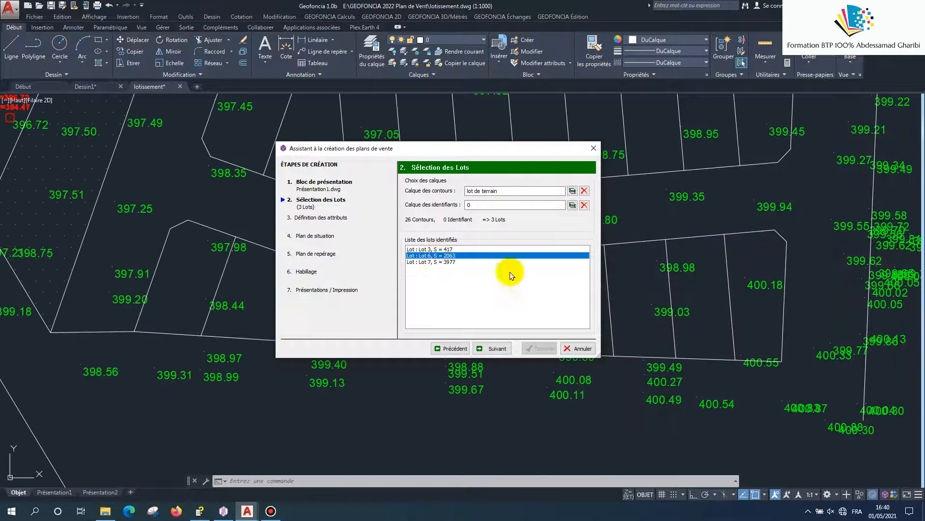
pyautogui.scroll(-5, 721, 301)
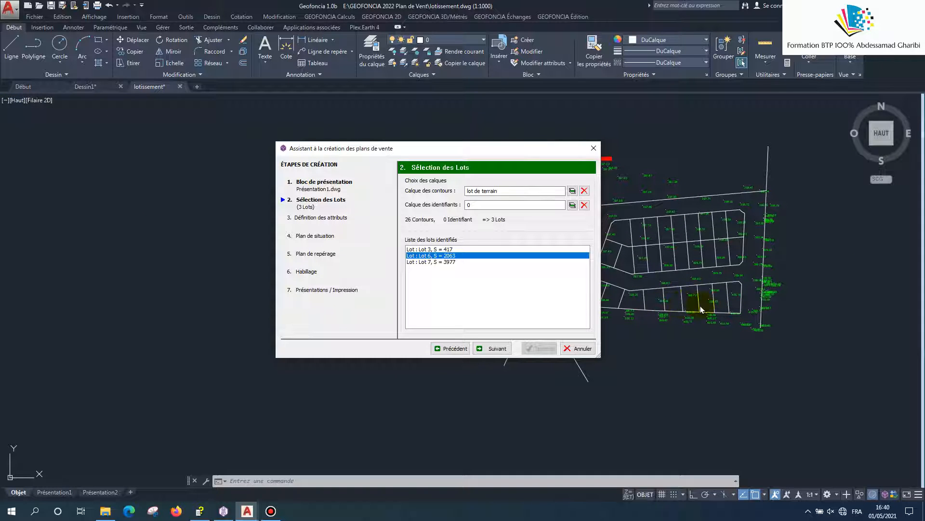
pyautogui.click(424, 250)
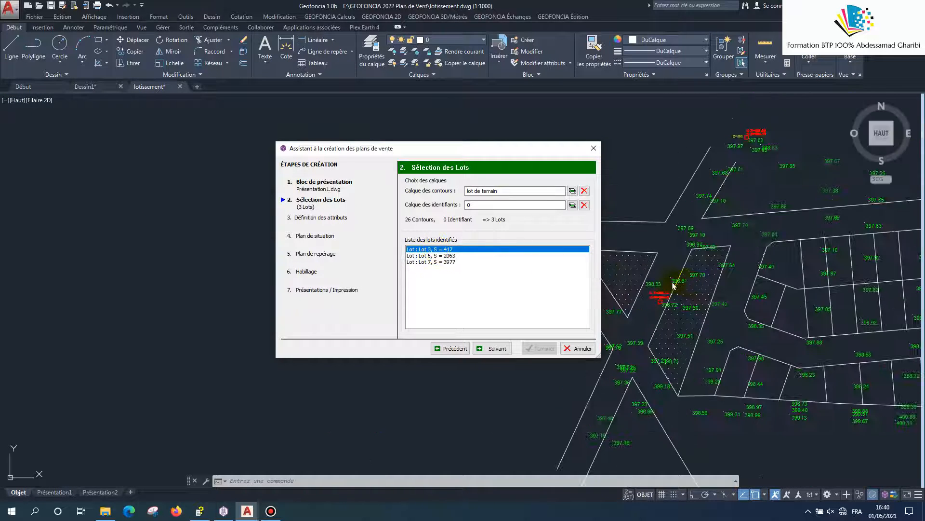
pyautogui.scroll(-2, 700, 292)
pyautogui.scroll(2, 688, 313)
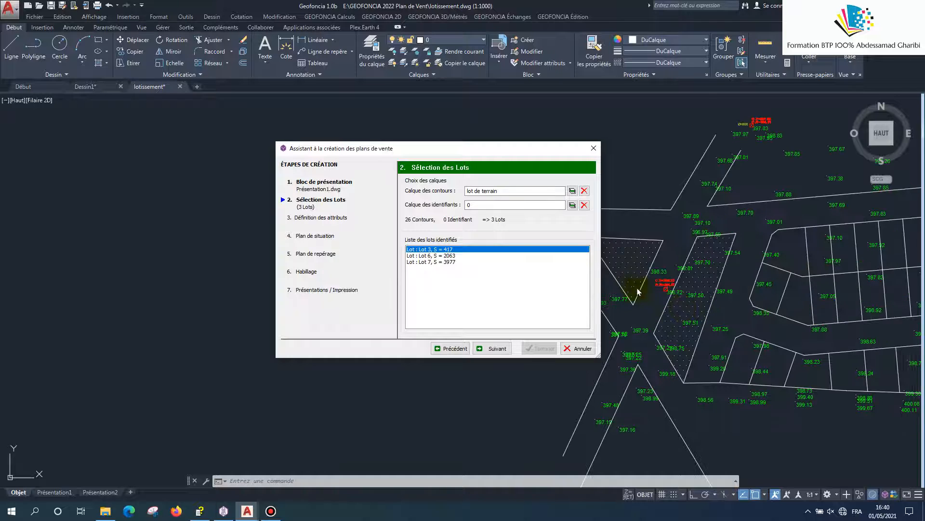
pyautogui.scroll(-2, 651, 304)
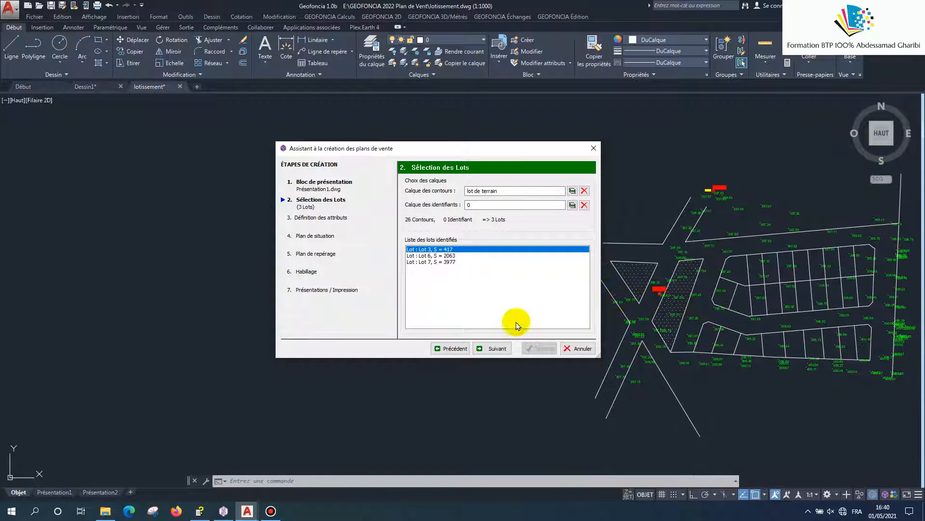
# Step: Select Lot 7 in the list of identified lots and continue to the attribute definition stage
pyautogui.click(489, 348)
pyautogui.click(437, 262)
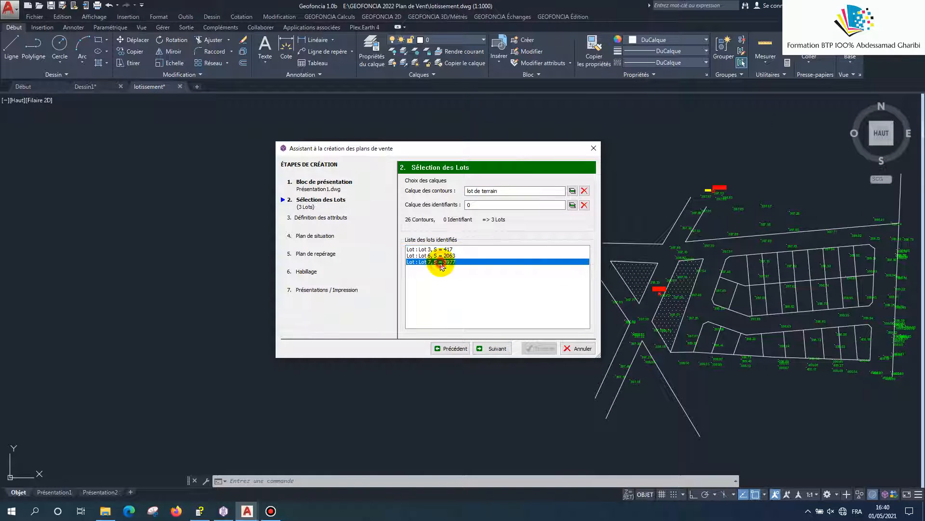
pyautogui.click(496, 349)
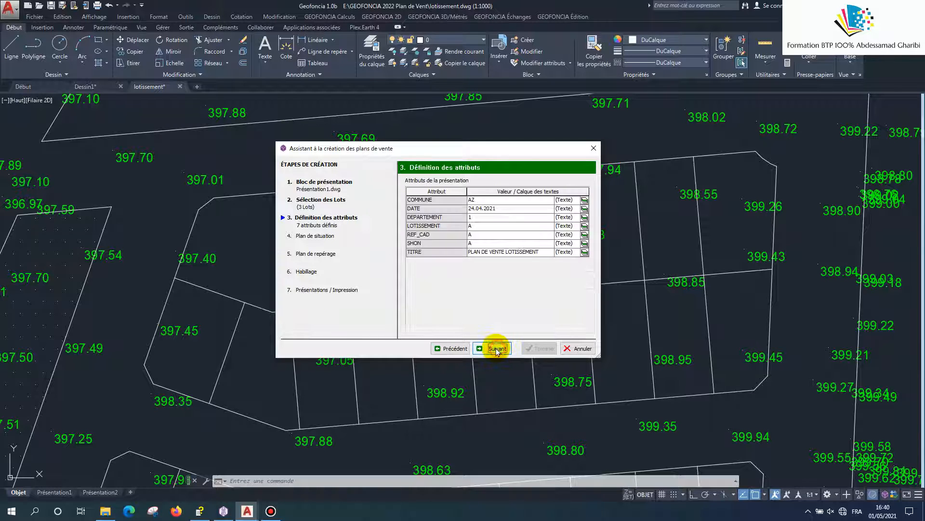
# Step: Set the presentation attributes DATE to 01.02.2021, DEPARTEMENT to "A....", LOTISSEMENT to "B....." and REF_CAD to "C....."
pyautogui.click(485, 199)
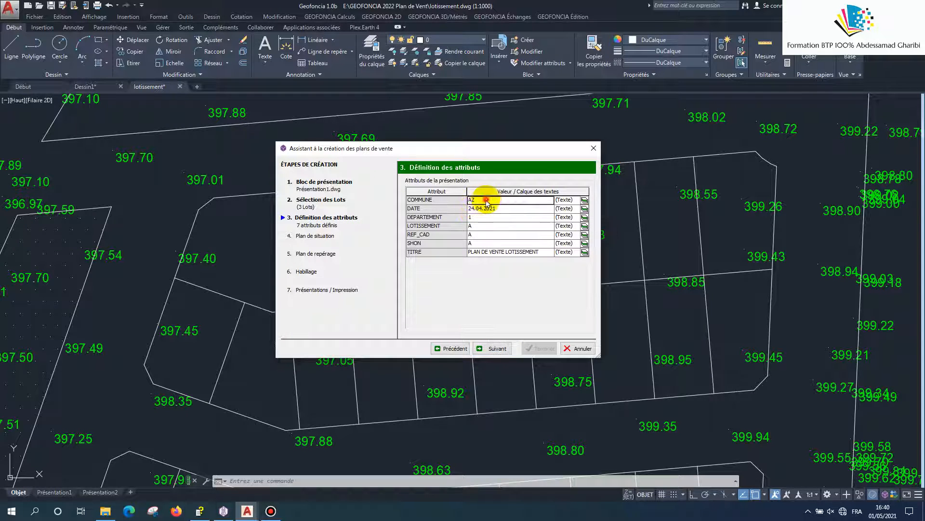
pyautogui.click(509, 209)
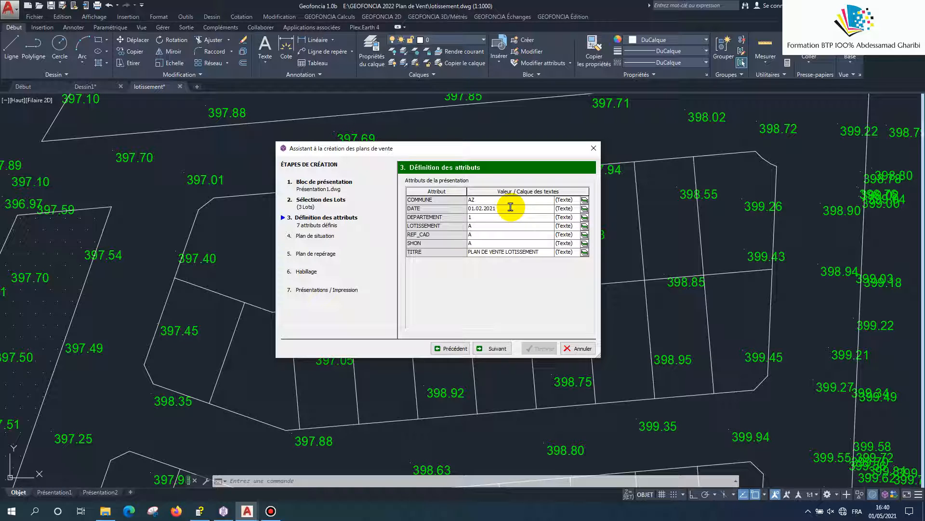
pyautogui.click(477, 216)
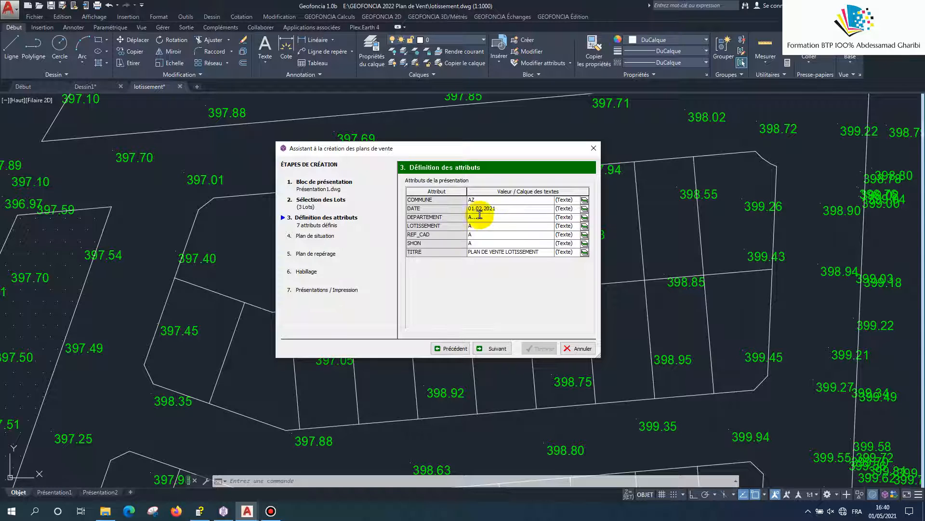
pyautogui.click(485, 224)
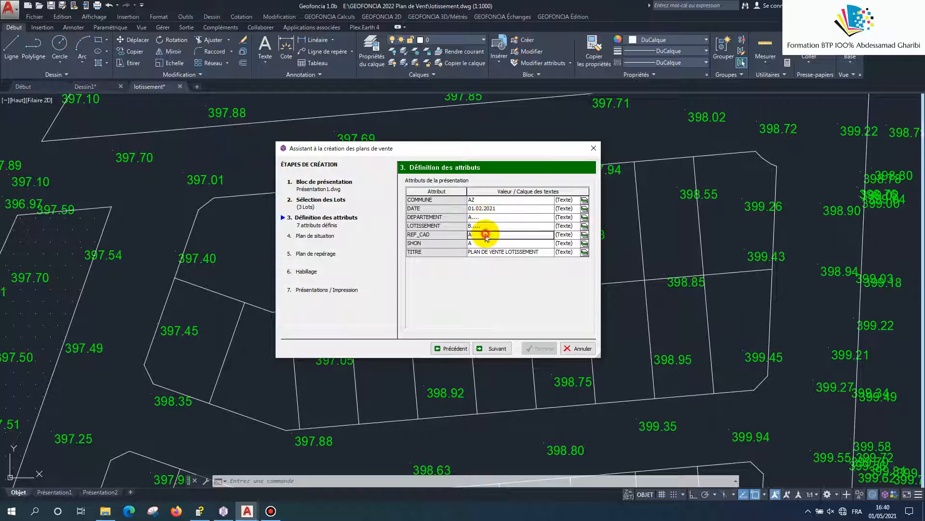
pyautogui.click(486, 235)
pyautogui.moveTo(490, 240); pyautogui.dragTo(453, 244)
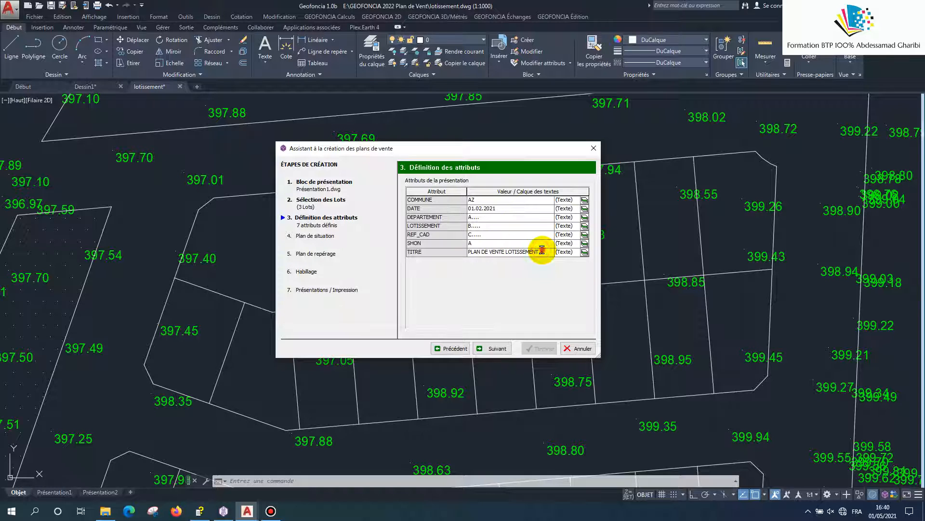
pyautogui.moveTo(542, 249); pyautogui.dragTo(481, 253)
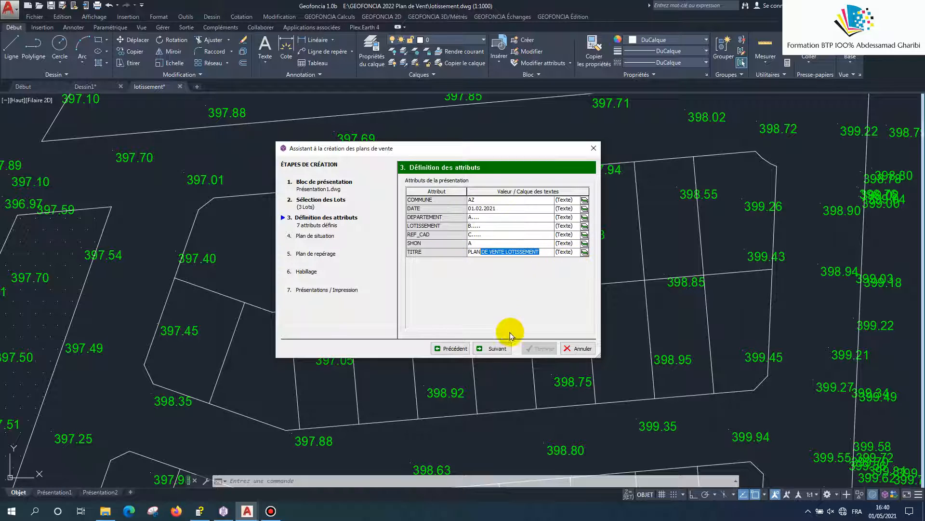
# Step: Accept the presentation attributes and continue through the situation plan stage without including a situation plan
pyautogui.click(498, 348)
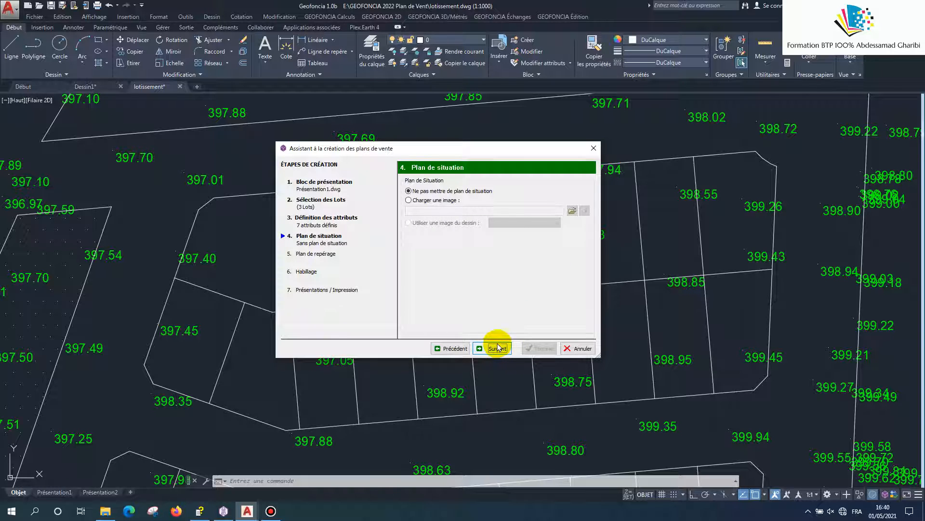
pyautogui.click(415, 201)
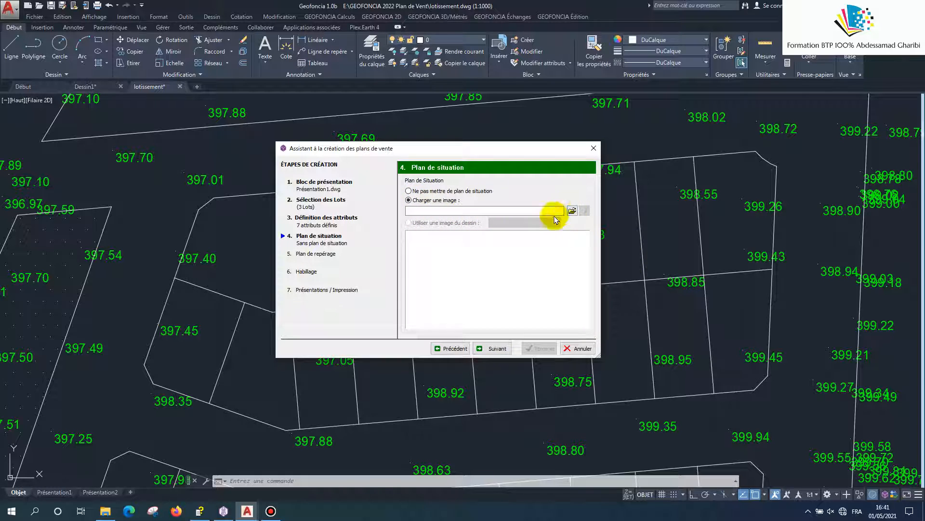
pyautogui.click(409, 191)
pyautogui.click(499, 351)
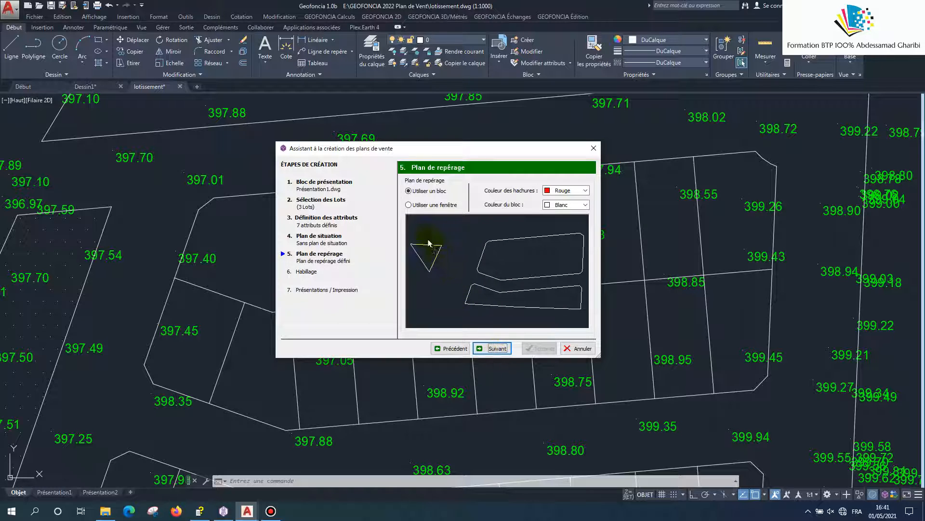
# Step: Use a block for the location plan, with red hatching and white block colour, and continue to the Habillage stage
pyautogui.click(408, 205)
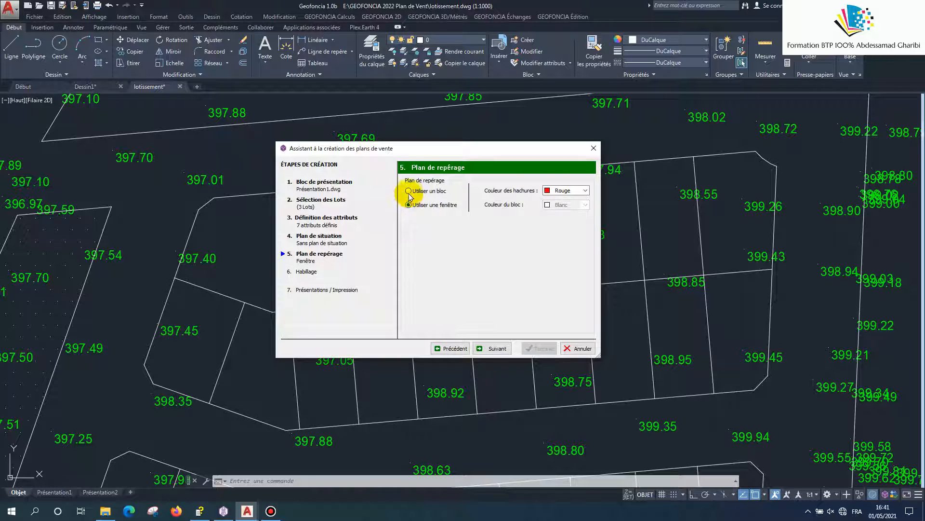
pyautogui.click(408, 191)
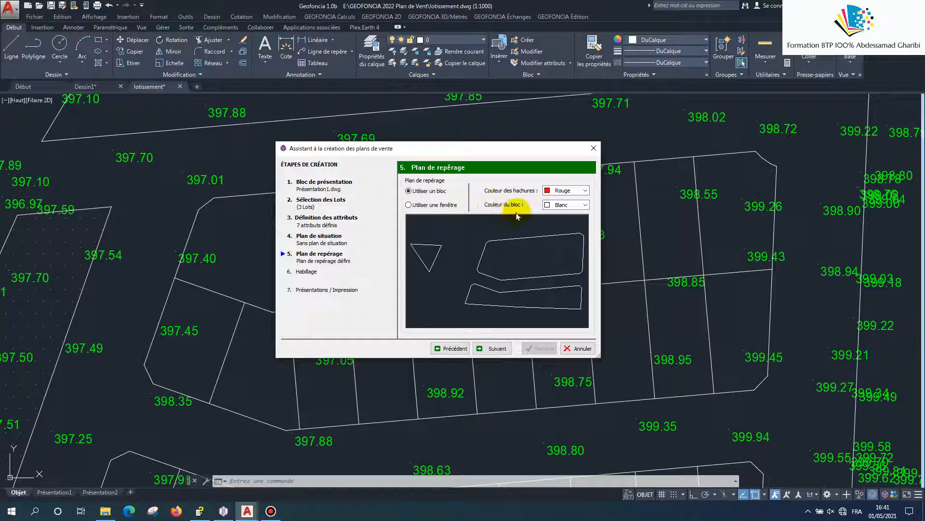
pyautogui.click(496, 349)
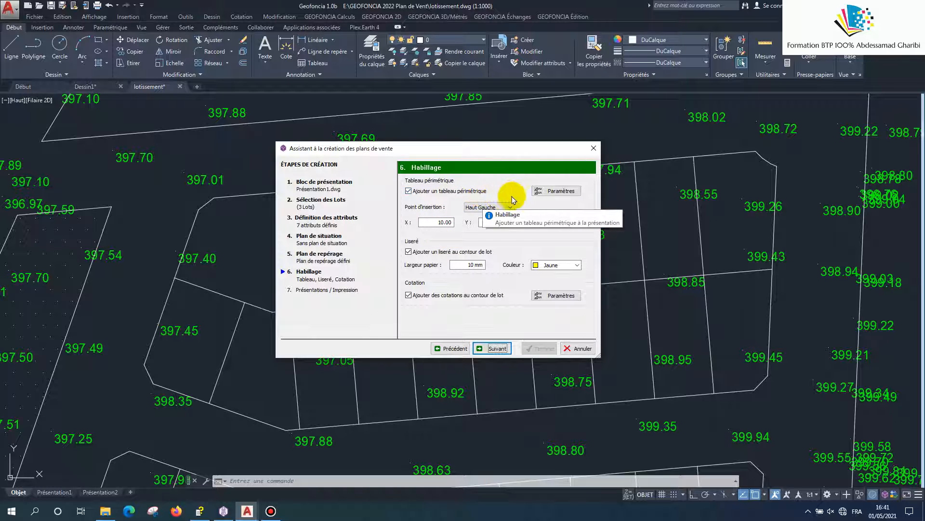
# Step: Add the Angle column, the repeated Sommet column on the right and the Angles total to the perimeter table, keeping its insertion point at 10.00, -10.00
pyautogui.click(544, 193)
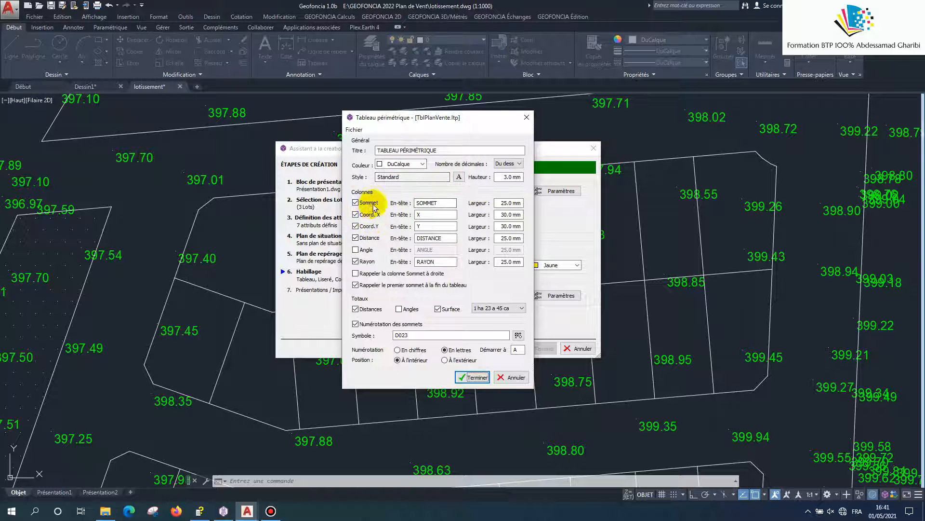
pyautogui.click(366, 250)
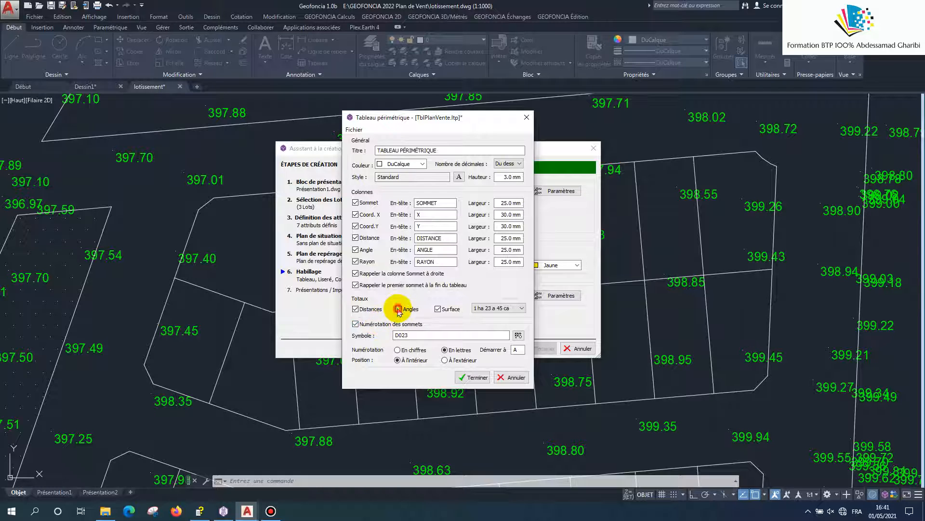
pyautogui.click(466, 379)
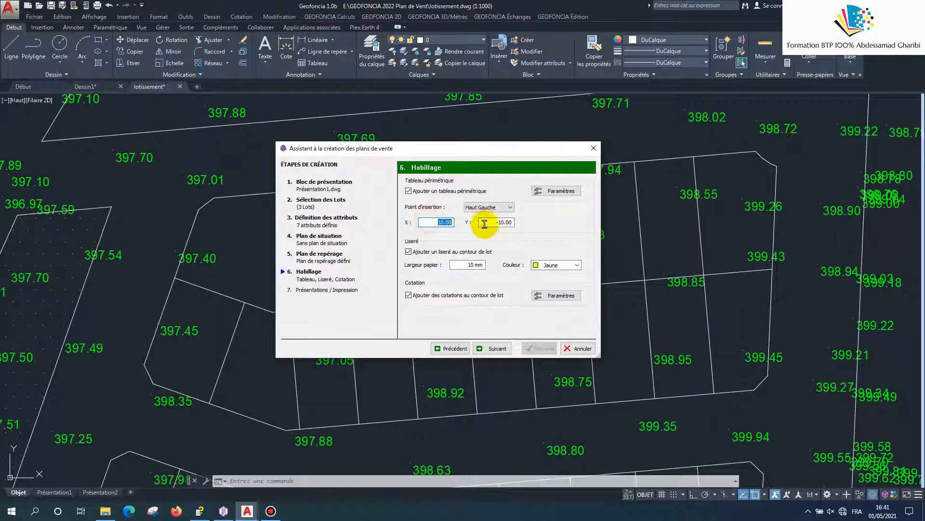
pyautogui.click(502, 221)
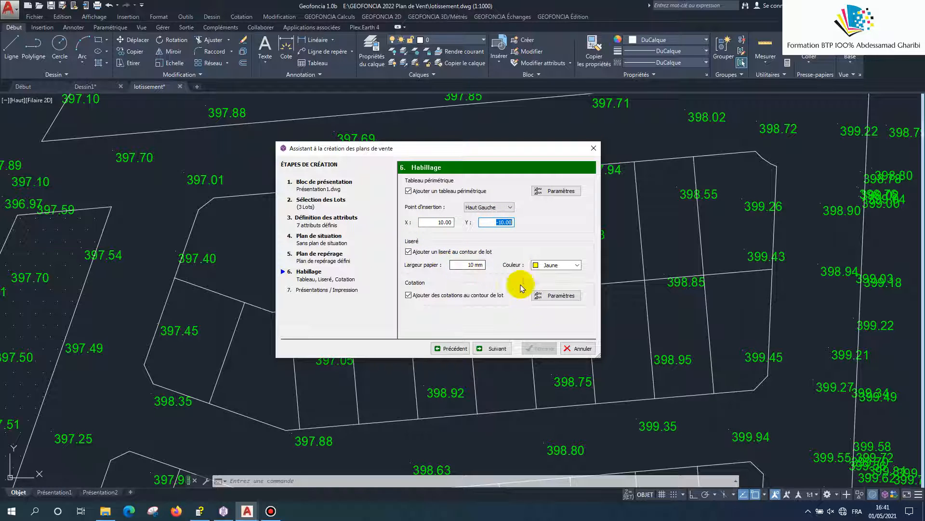
# Step: Review the Standard Distance 2D, Distance 3D, Largeur and Pente label models available for line segment dimensions
pyautogui.click(550, 296)
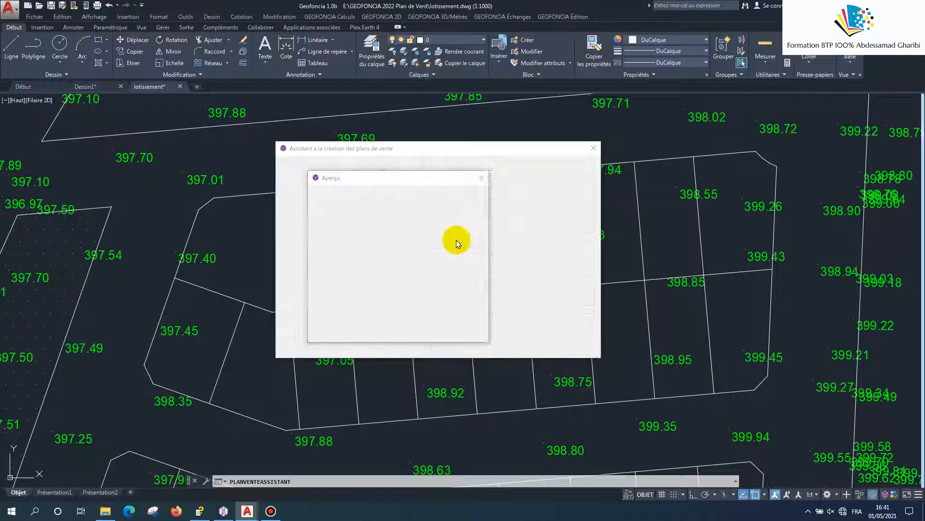
pyautogui.click(481, 177)
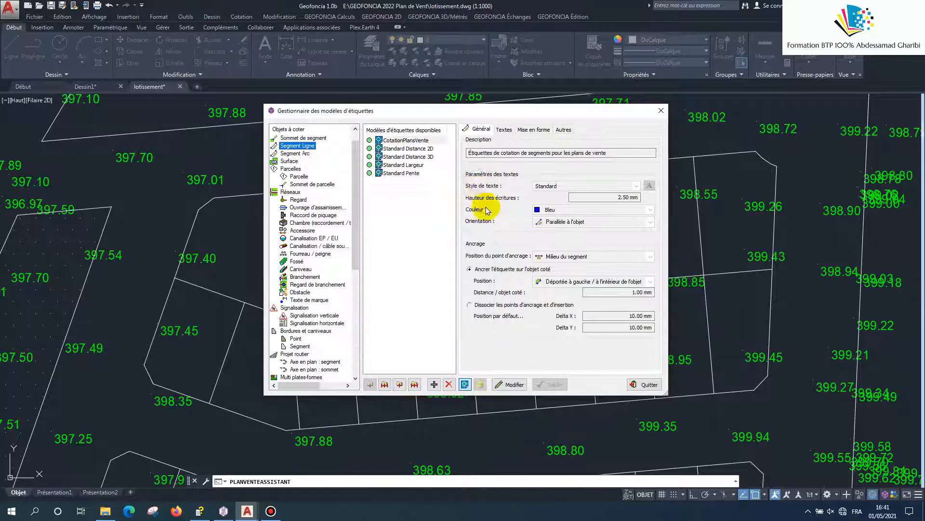
pyautogui.click(410, 149)
pyautogui.click(408, 157)
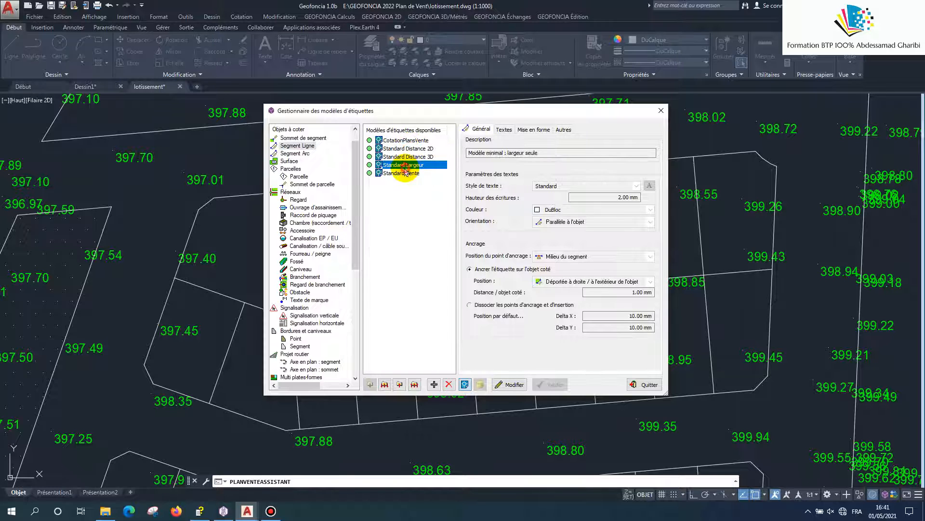
pyautogui.click(404, 165)
pyautogui.click(401, 173)
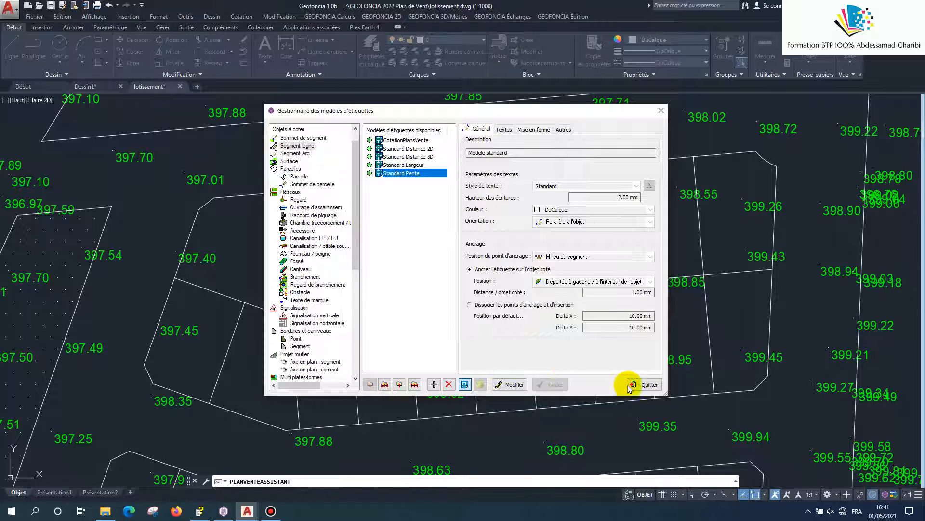
pyautogui.click(646, 384)
# Step: Generate the sale plans with prefix PLAN DE VENTE, layer Présentation and scales 50,100,200,250,500,1000, in horizontal A0 format
pyautogui.click(493, 348)
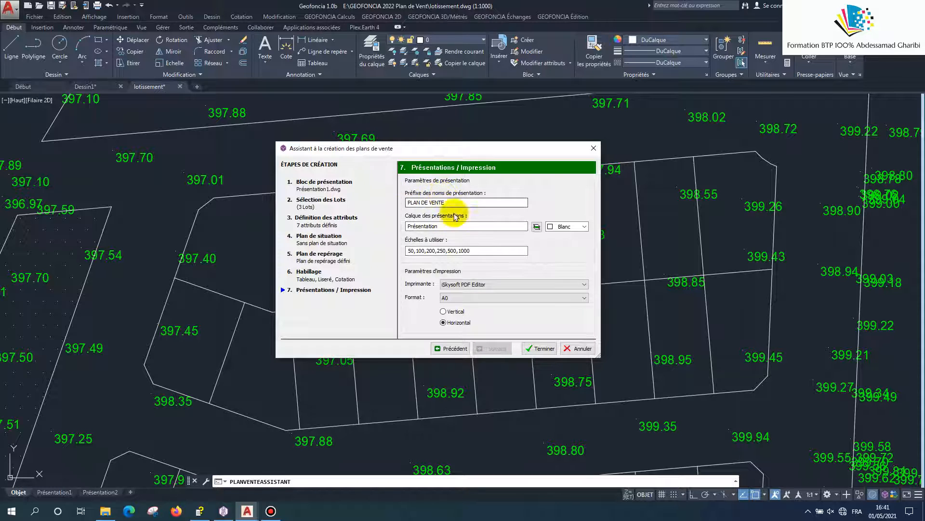
pyautogui.click(478, 201)
pyautogui.doubleClick(453, 226)
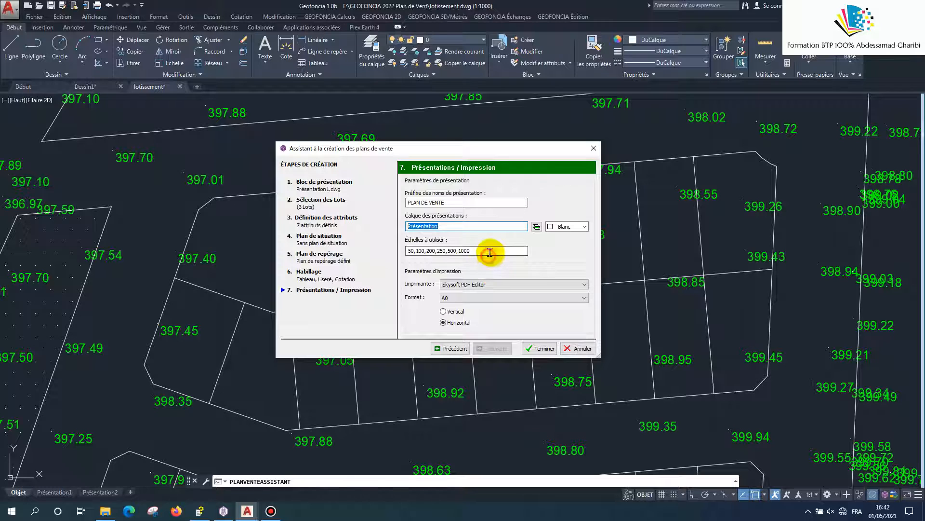
pyautogui.moveTo(489, 251); pyautogui.dragTo(390, 251)
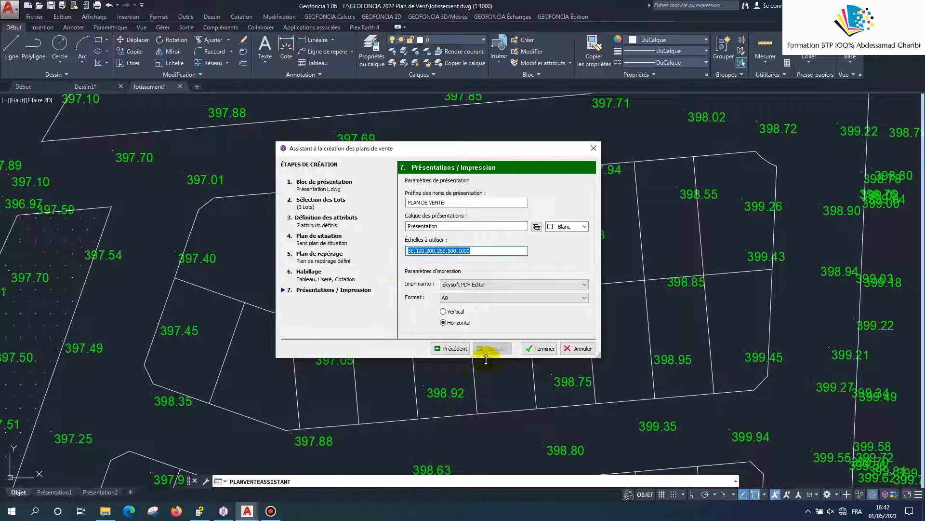
pyautogui.click(535, 348)
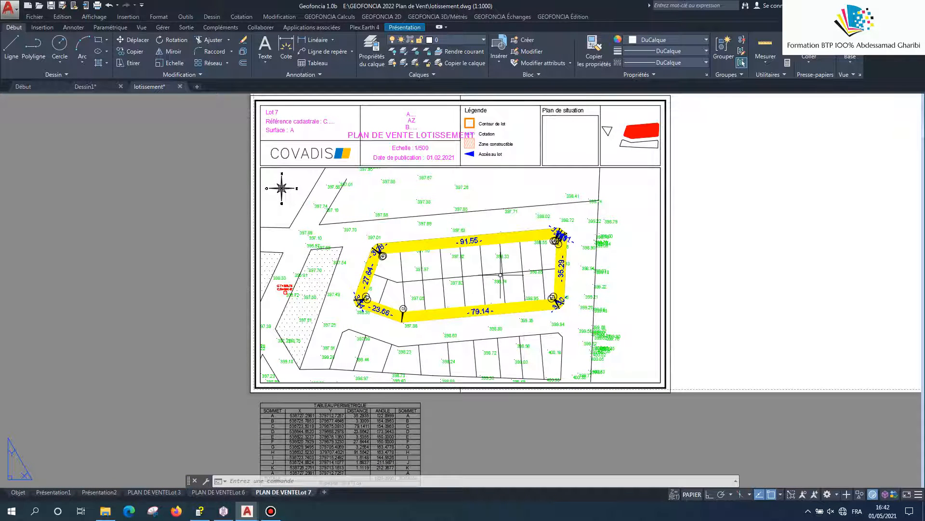
# Step: Examine the yellow border, segment dimensions and lettered vertices around the Lot 7 sale plan
pyautogui.scroll(6, 450, 251)
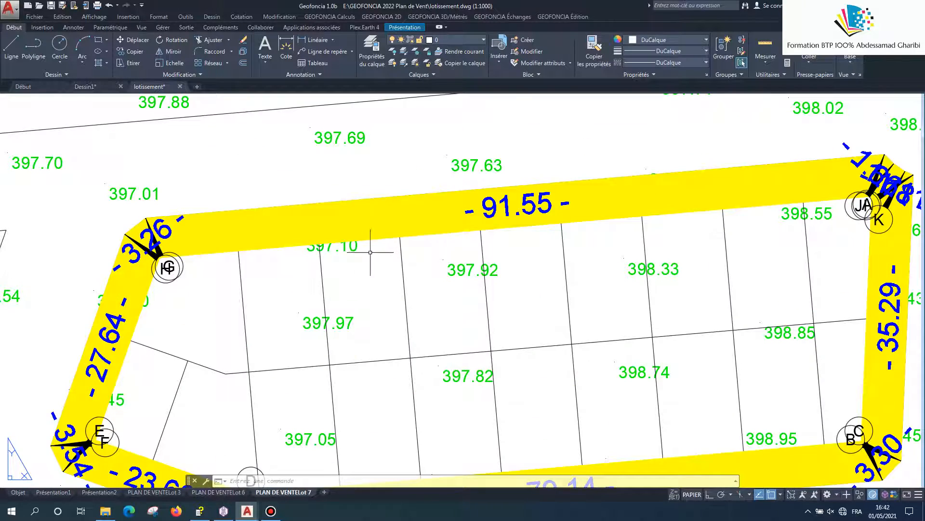
pyautogui.scroll(-6, 371, 252)
pyautogui.scroll(6, 536, 231)
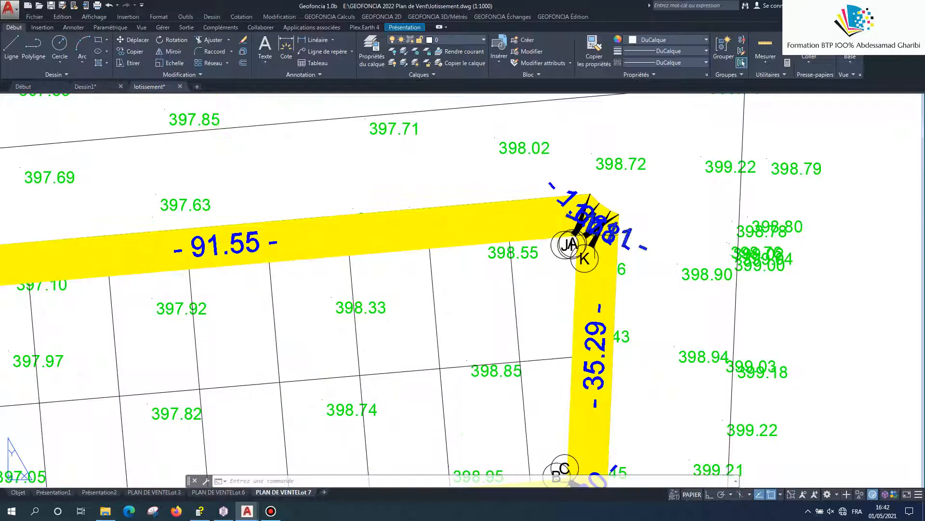
pyautogui.scroll(3, 602, 236)
pyautogui.scroll(-8, 549, 265)
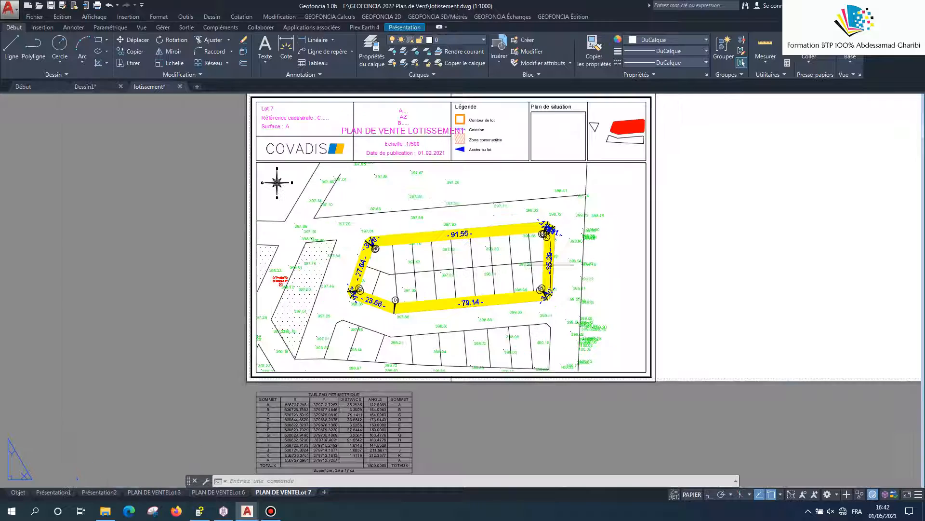
pyautogui.scroll(5, 549, 292)
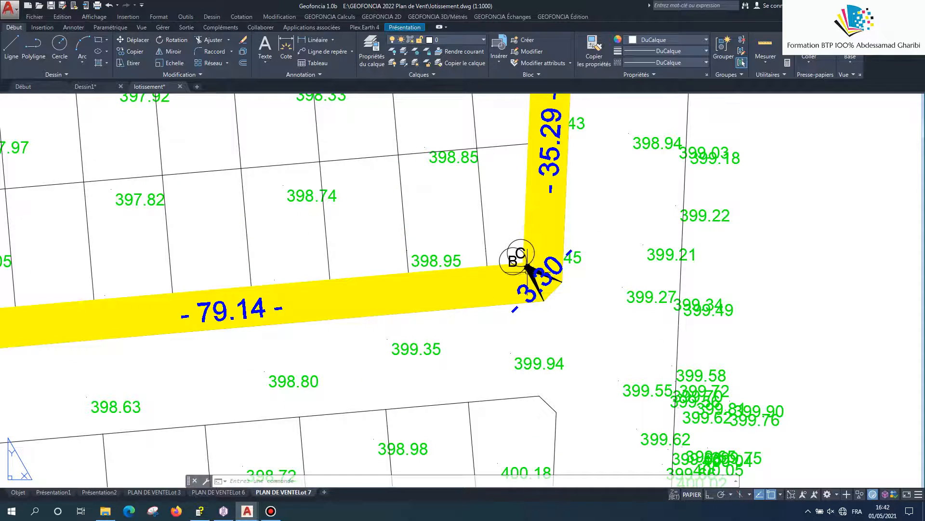
pyautogui.scroll(-5, 527, 265)
pyautogui.scroll(5, 232, 266)
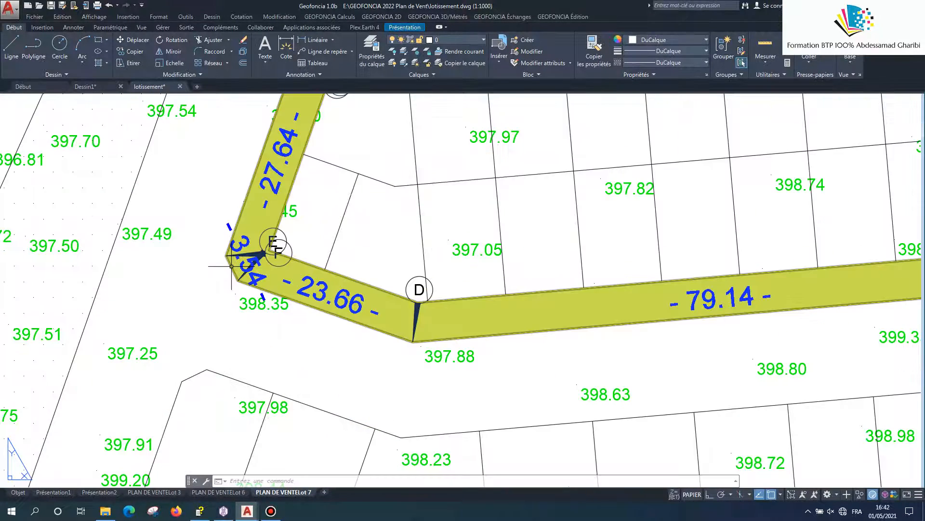
pyautogui.scroll(-2, 278, 270)
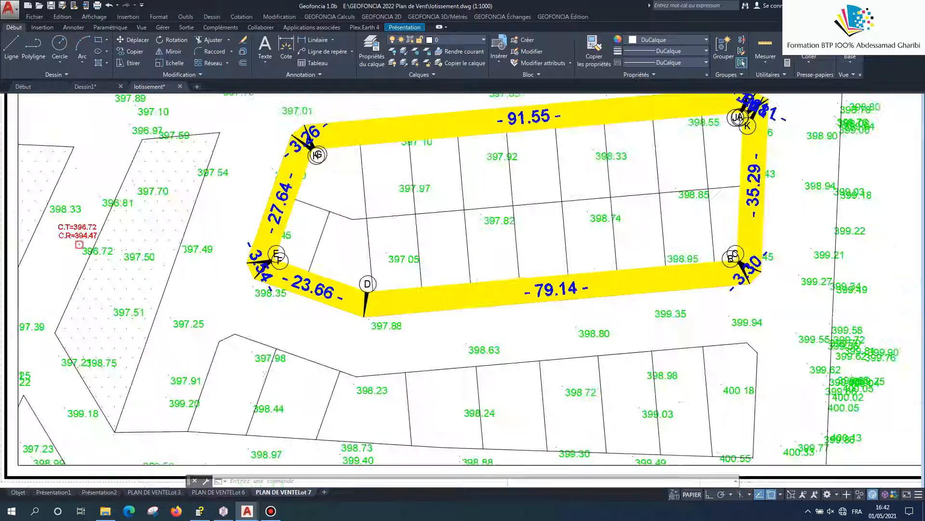
# Step: Inspect the coordinates, distances, angles and area in the perimeter table below the Lot 7 plan
pyautogui.scroll(-5, 281, 275)
pyautogui.scroll(8, 218, 371)
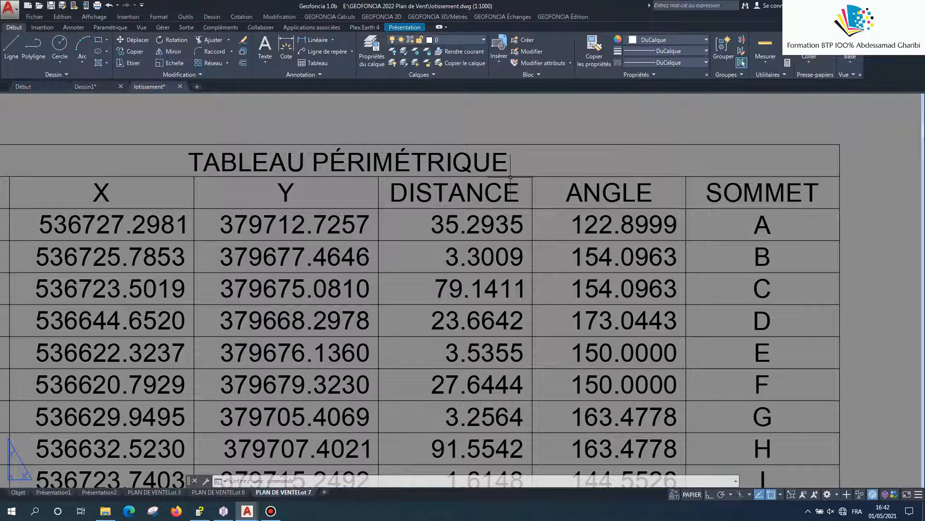
pyautogui.scroll(-2, 510, 177)
pyautogui.scroll(-2, 665, 193)
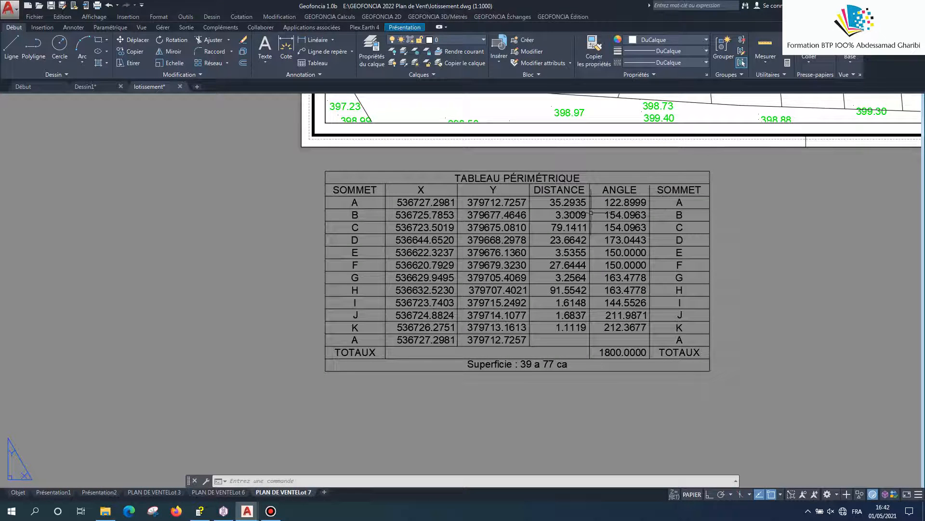
# Step: Open the Lot 3 sale plan and examine its outline, segment dimensions and vertices A, B and C
pyautogui.click(171, 494)
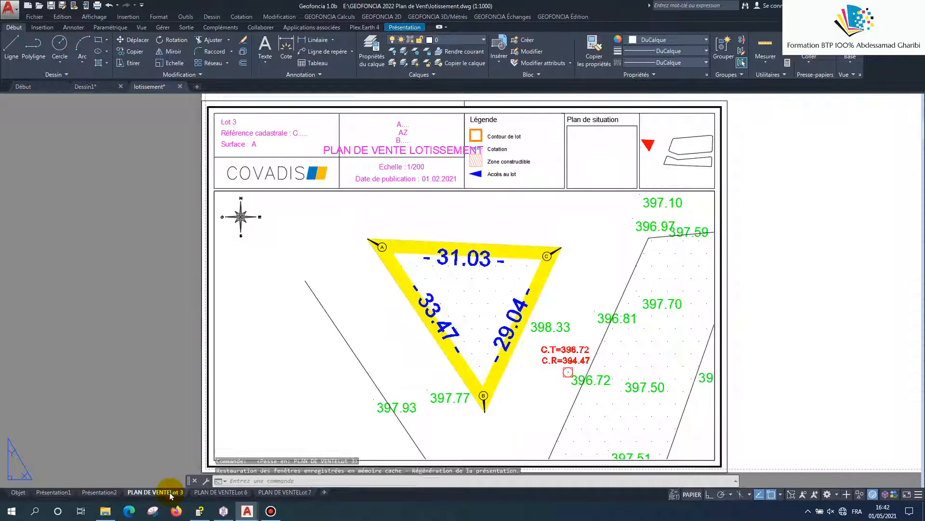
pyautogui.scroll(4, 463, 234)
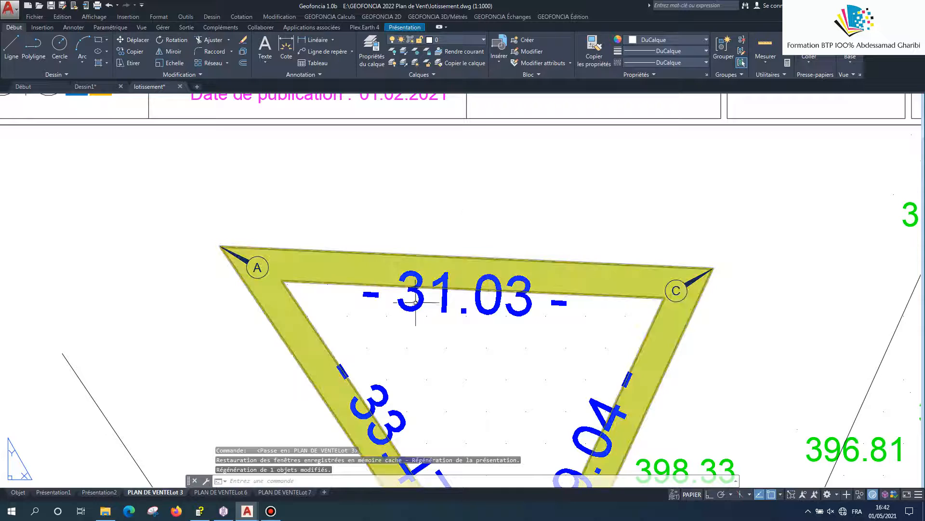
pyautogui.scroll(-4, 384, 256)
pyautogui.scroll(5, 492, 308)
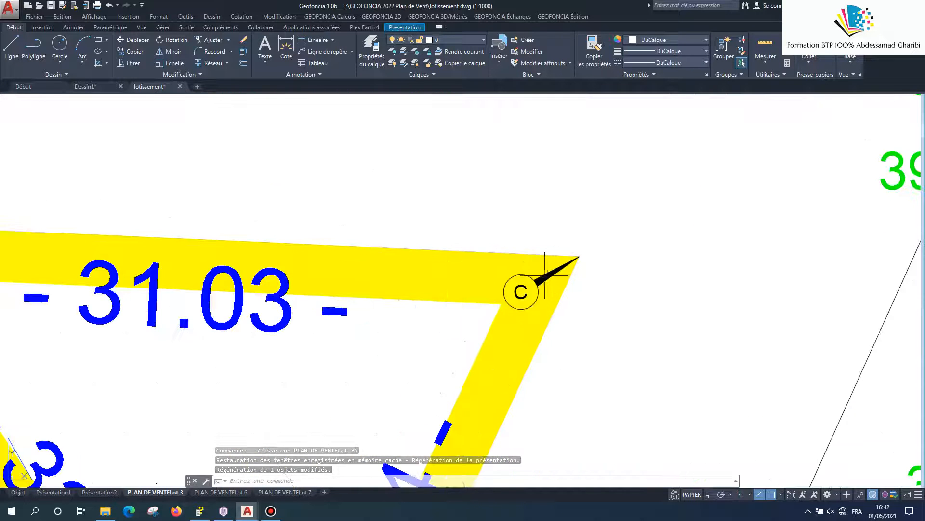
pyautogui.scroll(-5, 488, 312)
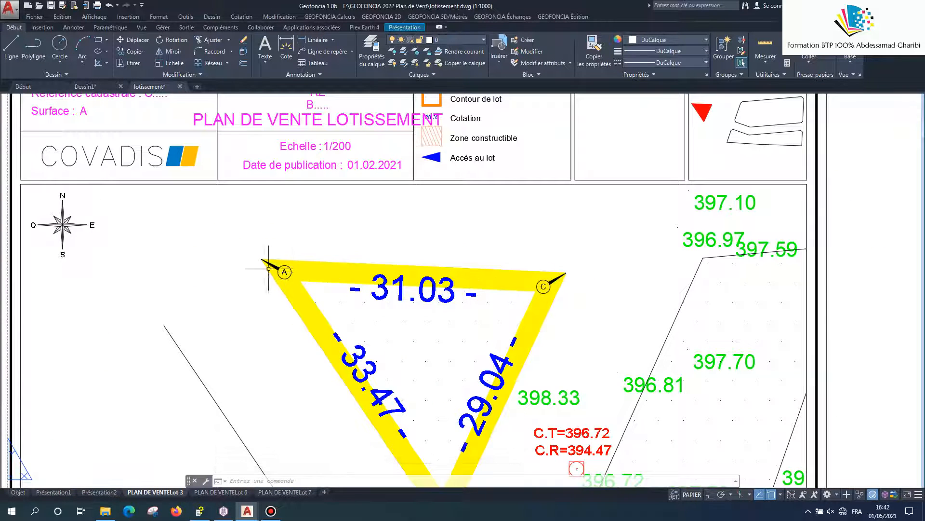
pyautogui.scroll(5, 268, 217)
pyautogui.scroll(-5, 271, 249)
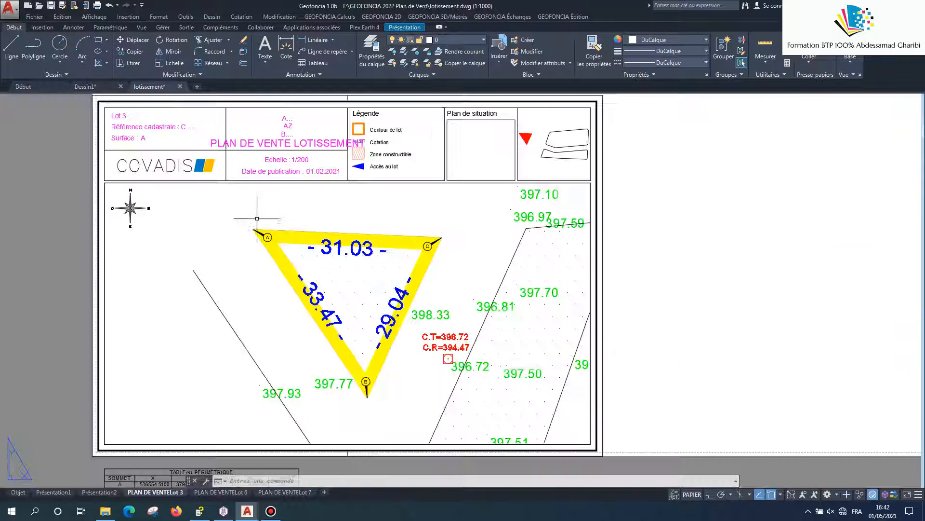
pyautogui.scroll(6, 364, 403)
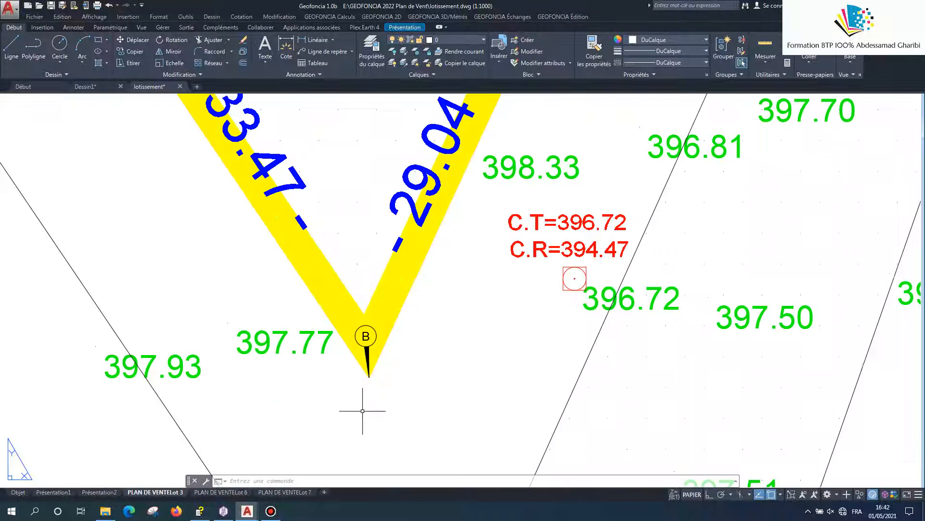
# Step: Check the title block of the Lot 3 sale plan, including its attributes, scale, publication date and legend
pyautogui.scroll(-6, 376, 264)
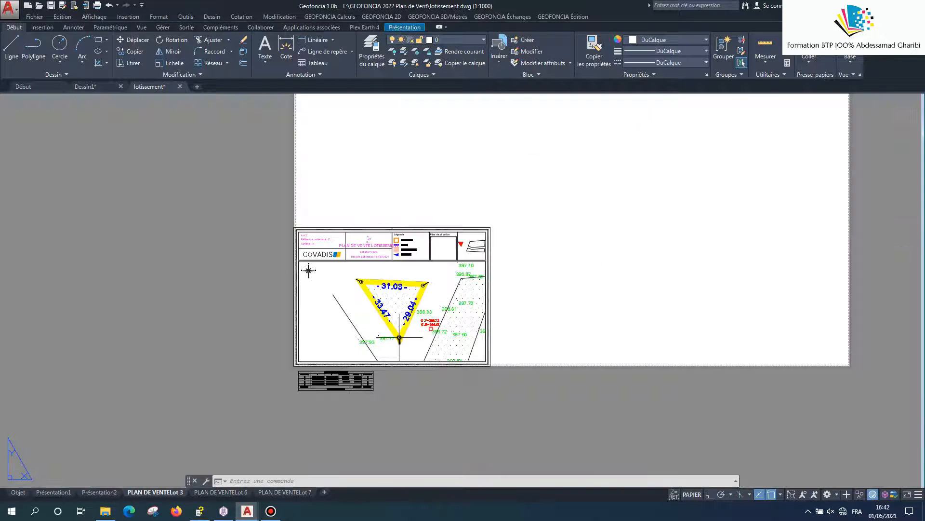
pyautogui.scroll(4, 365, 271)
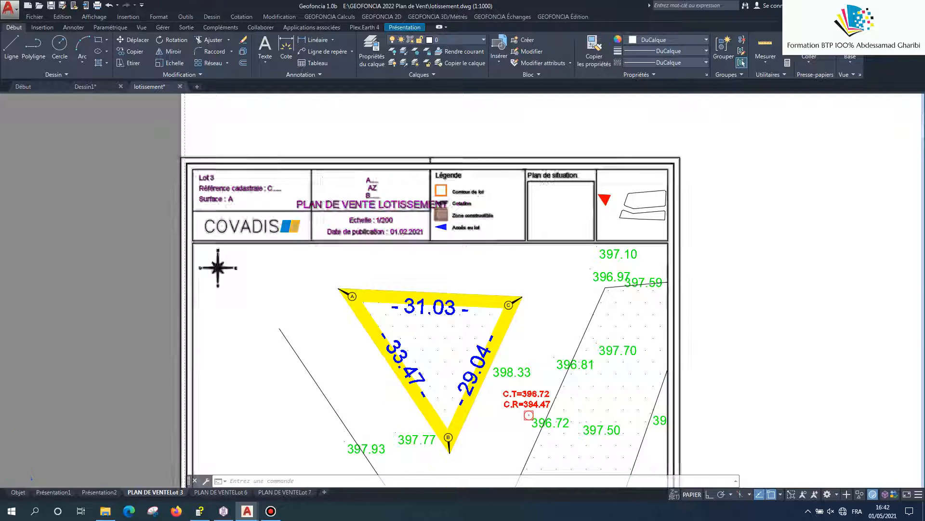
pyautogui.scroll(2, 323, 200)
pyautogui.scroll(2, 387, 234)
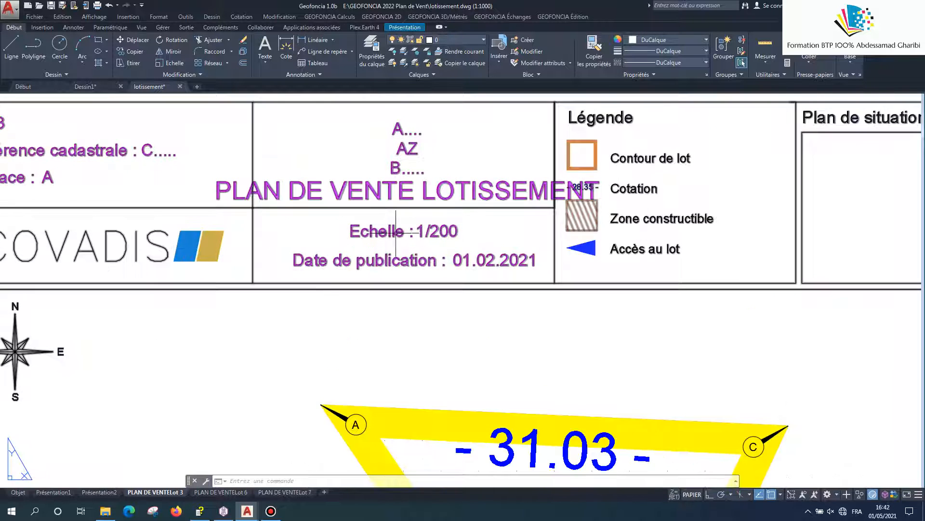
# Step: Examine the legend entries, situation plan frame and lot location sketch in the header of the Lot 3 sale plan
pyautogui.scroll(-2, 391, 263)
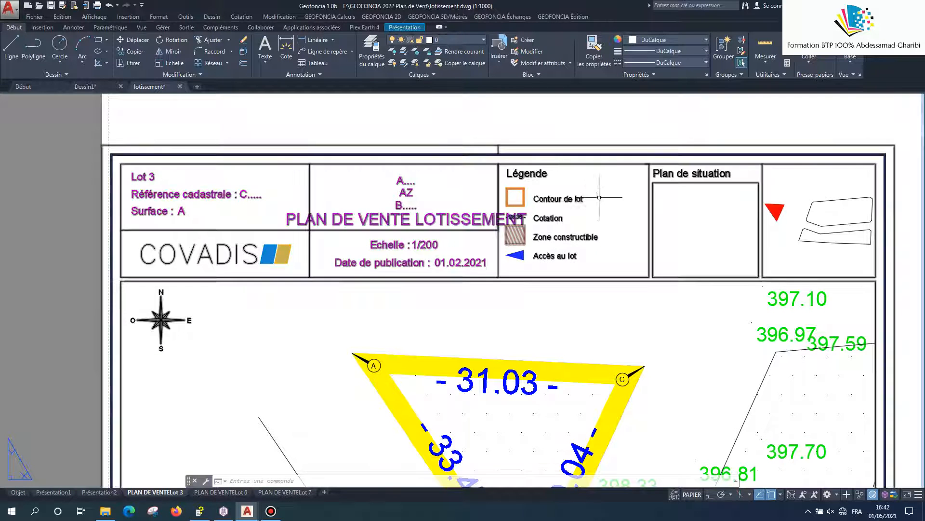
pyautogui.scroll(2, 579, 198)
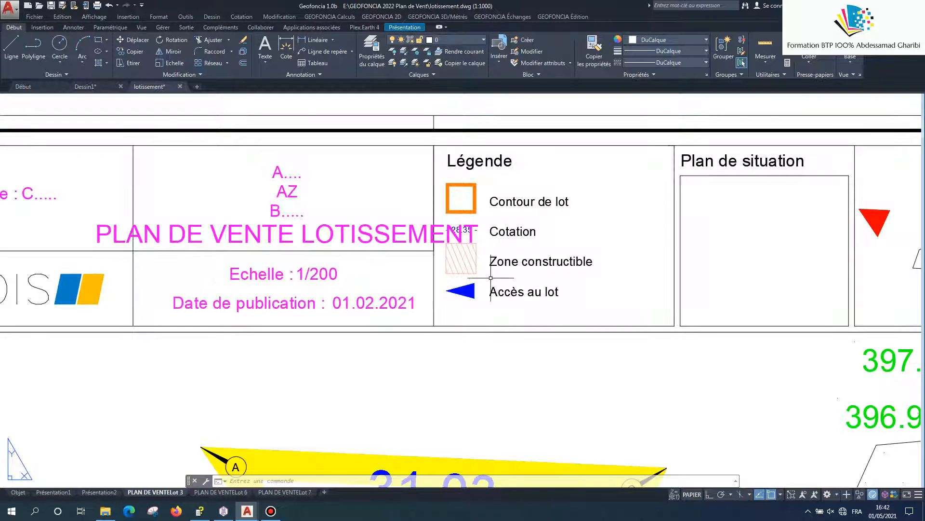
pyautogui.scroll(-2, 428, 256)
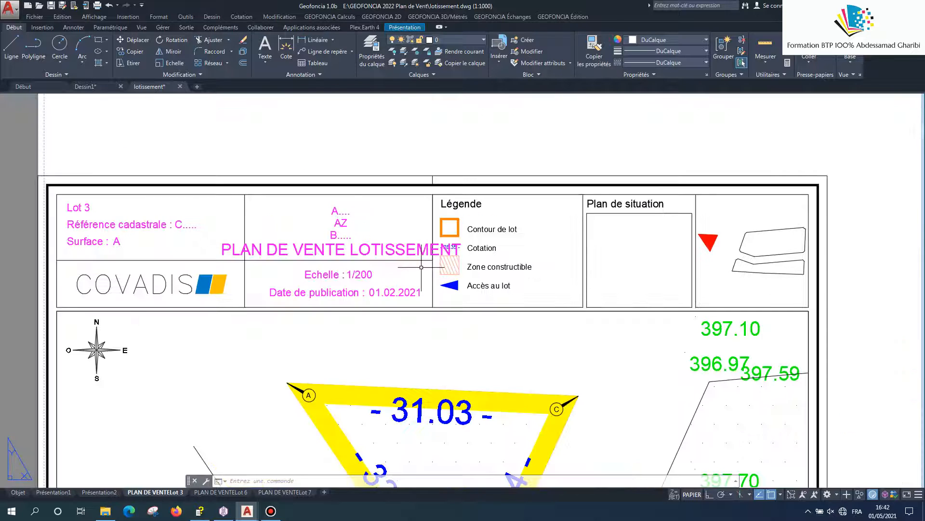
pyautogui.scroll(-2, 428, 255)
pyautogui.scroll(2, 624, 275)
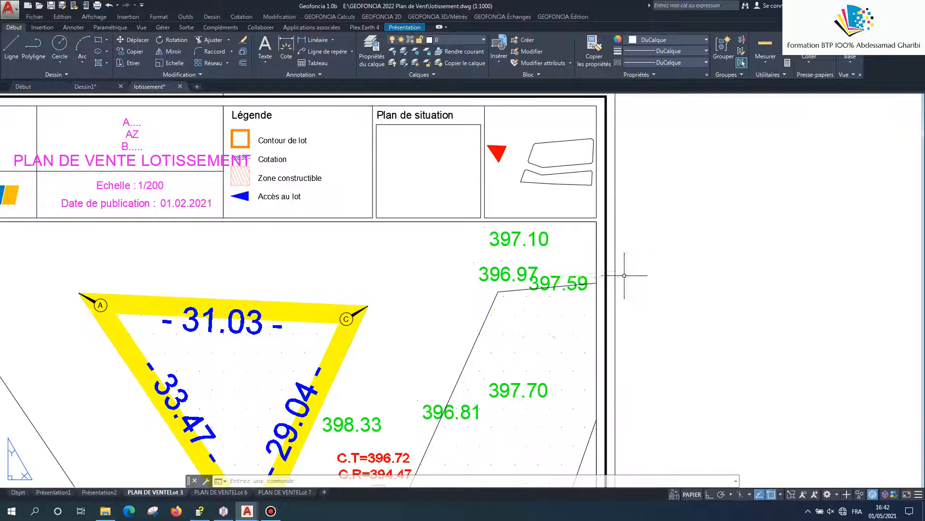
# Step: Inspect the coordinates, distances, angles and area in the perimeter table below the Lot 3 plan
pyautogui.scroll(-7, 560, 276)
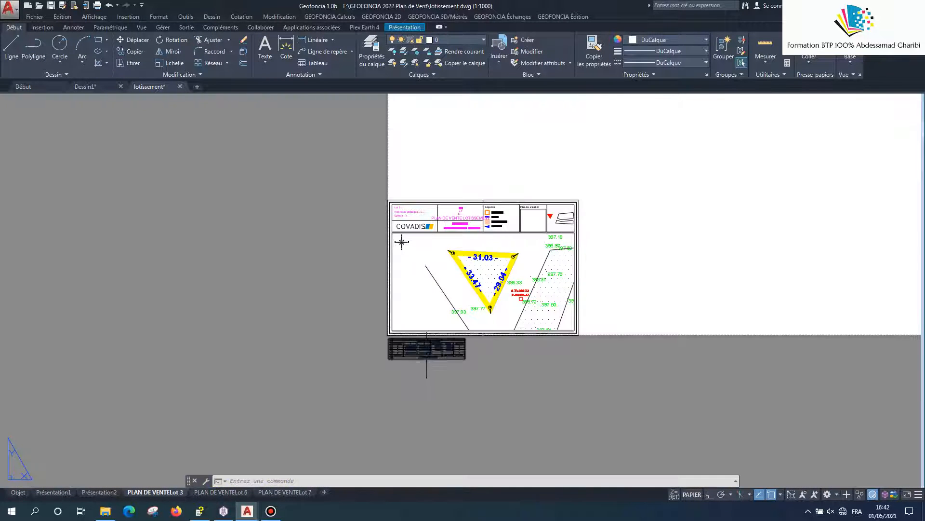
pyautogui.scroll(4, 420, 351)
pyautogui.scroll(5, 408, 343)
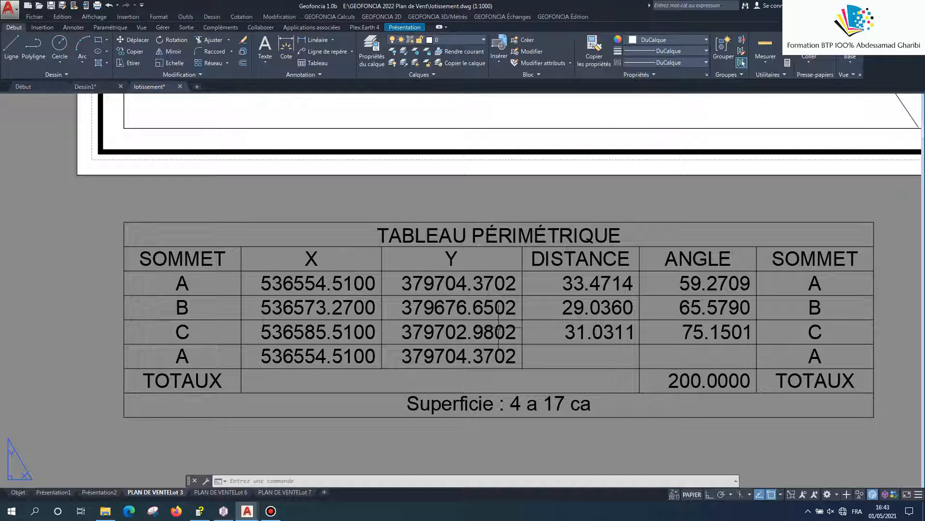
pyautogui.scroll(-10, 624, 278)
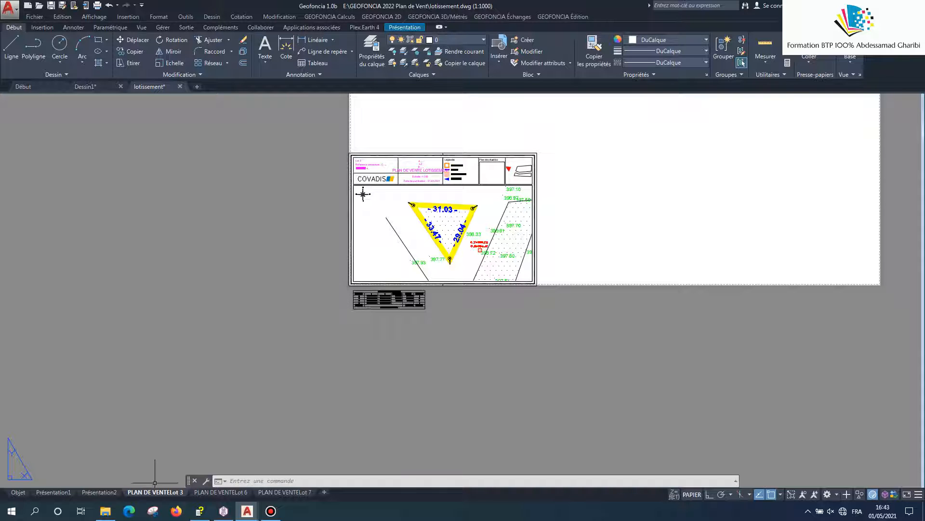
# Step: Open the Lot 6 sale plan and examine the overlapping vertex markers E and F at the lot's northwest corner
pyautogui.click(220, 492)
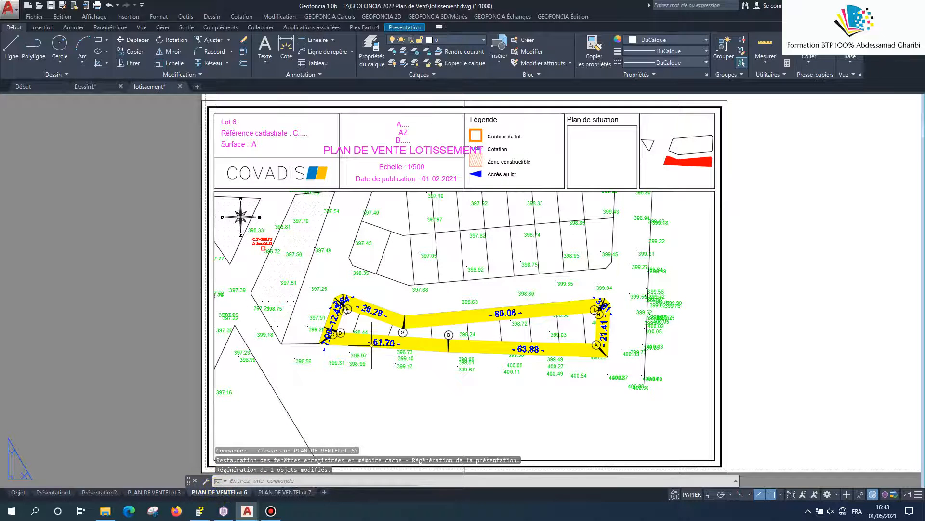
pyautogui.scroll(4, 374, 309)
pyautogui.scroll(2, 359, 298)
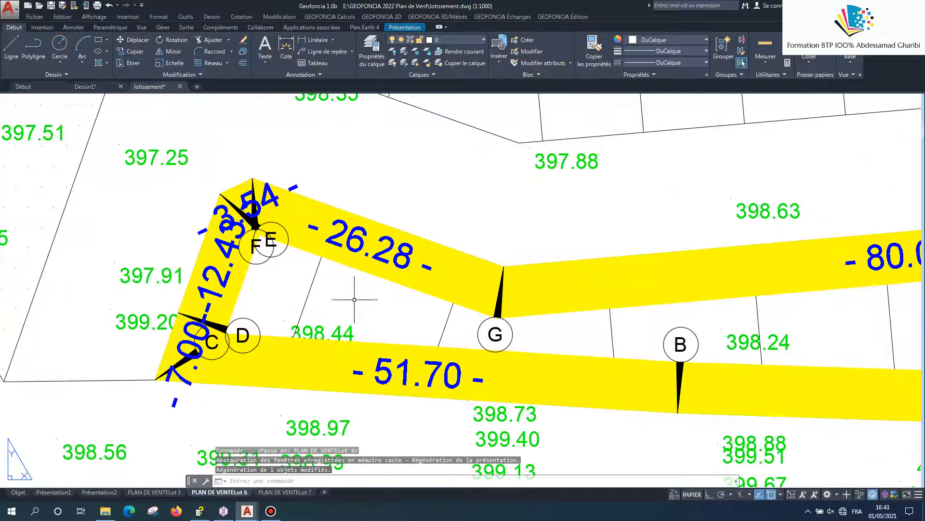
pyautogui.scroll(2, 250, 265)
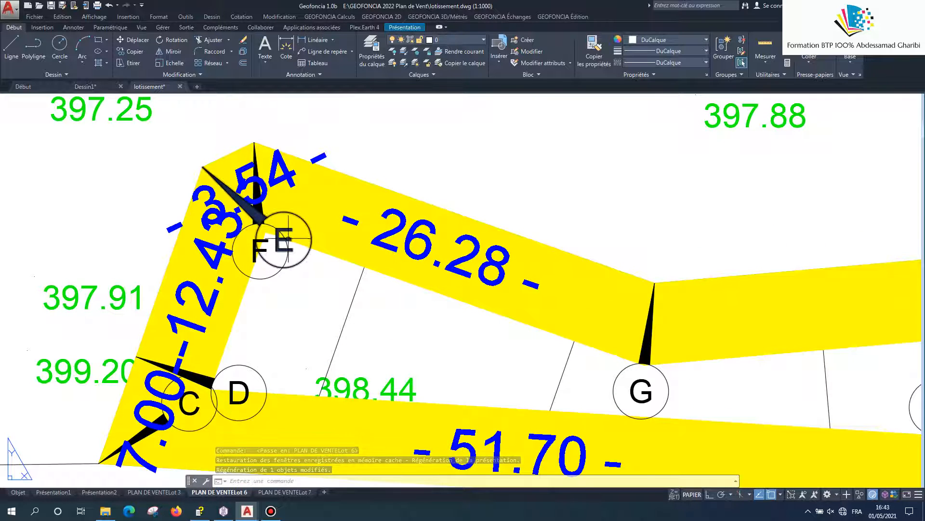
pyautogui.scroll(2, 248, 248)
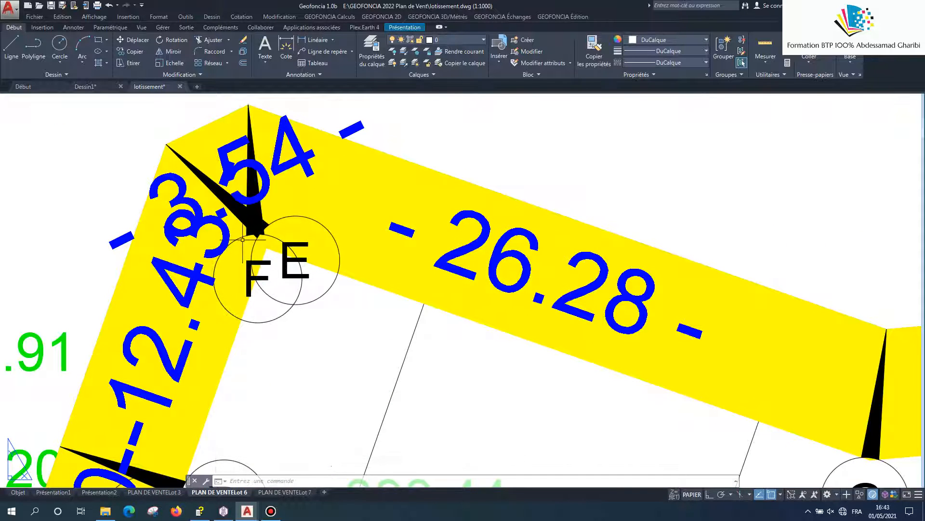
# Step: Try moving the letter F out of its vertex circle to the area west of the yellow border
pyautogui.click(243, 238)
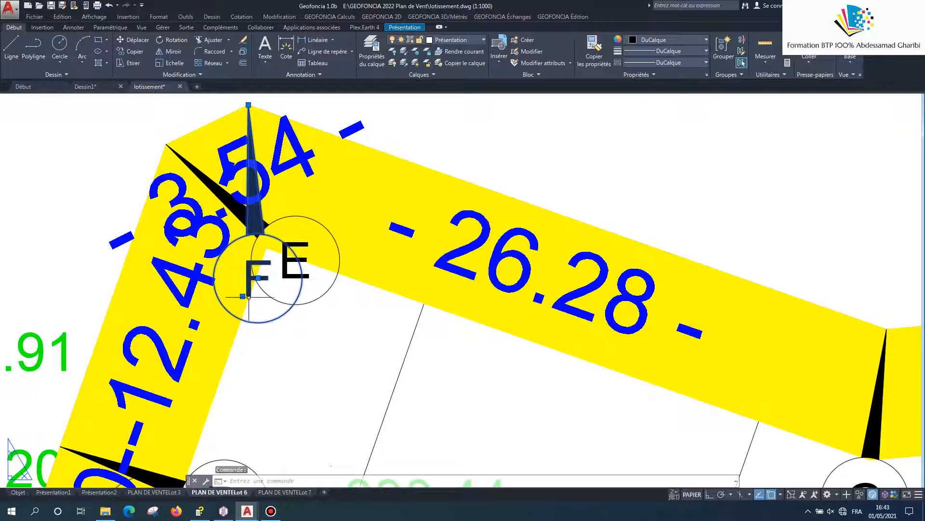
pyautogui.click(243, 296)
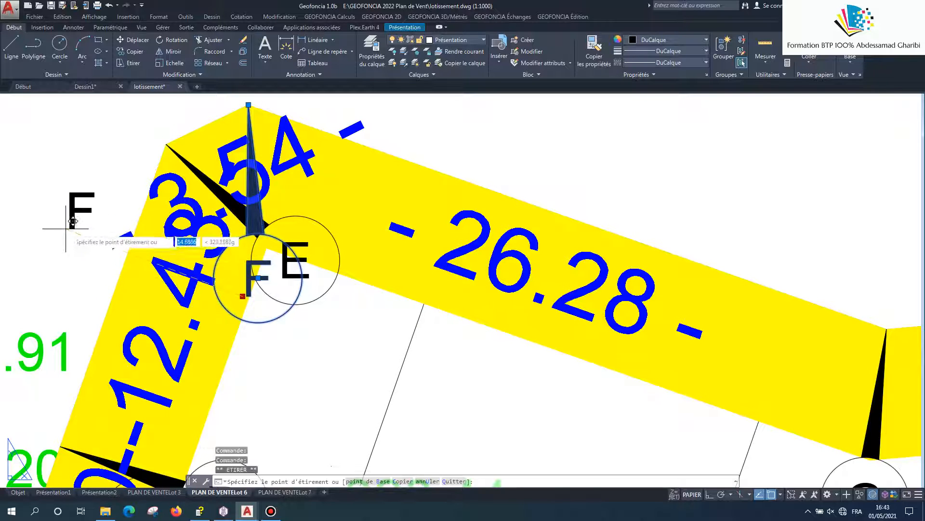
pyautogui.click(65, 228)
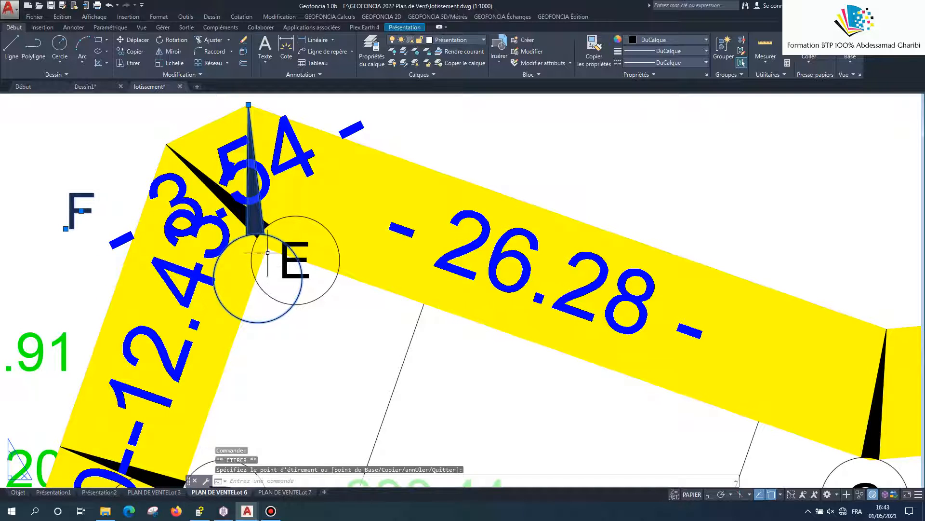
pyautogui.click(245, 237)
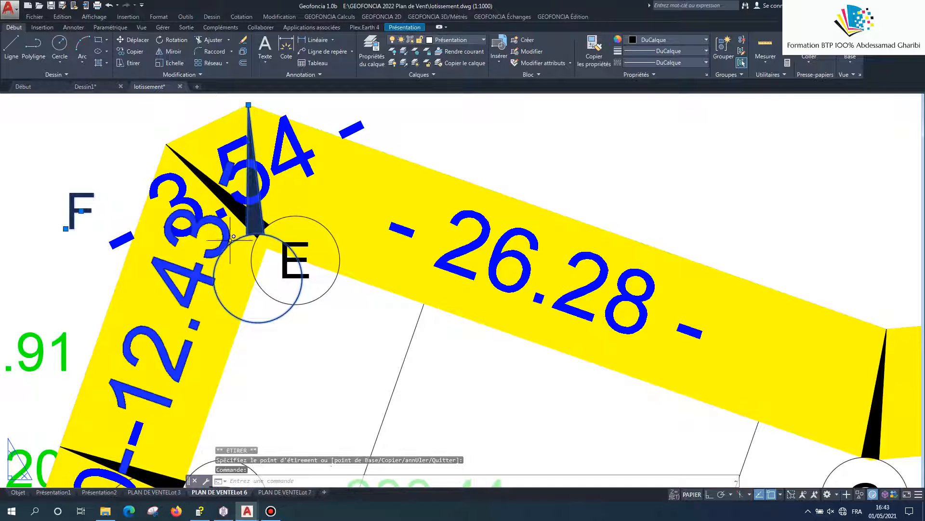
pyautogui.press('Escape')
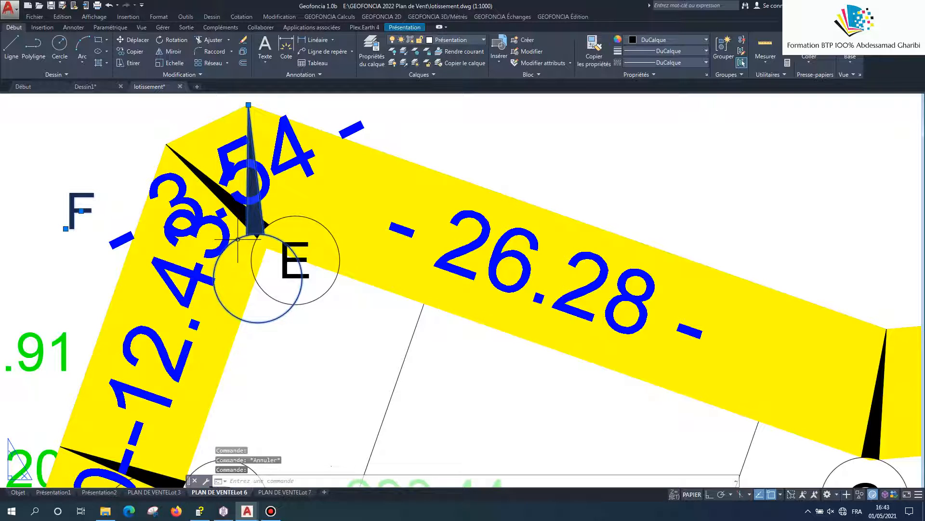
pyautogui.press('Escape')
pyautogui.click(63, 213)
pyautogui.press('Escape')
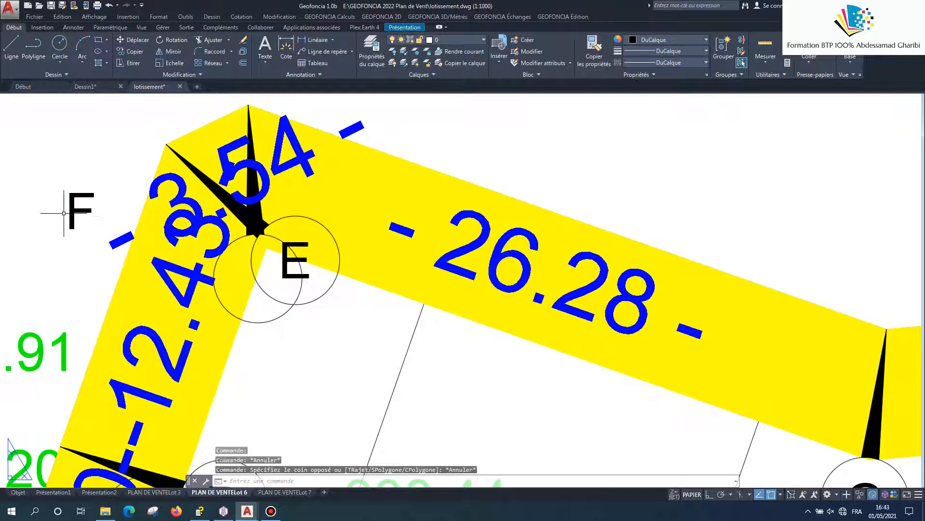
pyautogui.click(81, 215)
pyautogui.press('Escape')
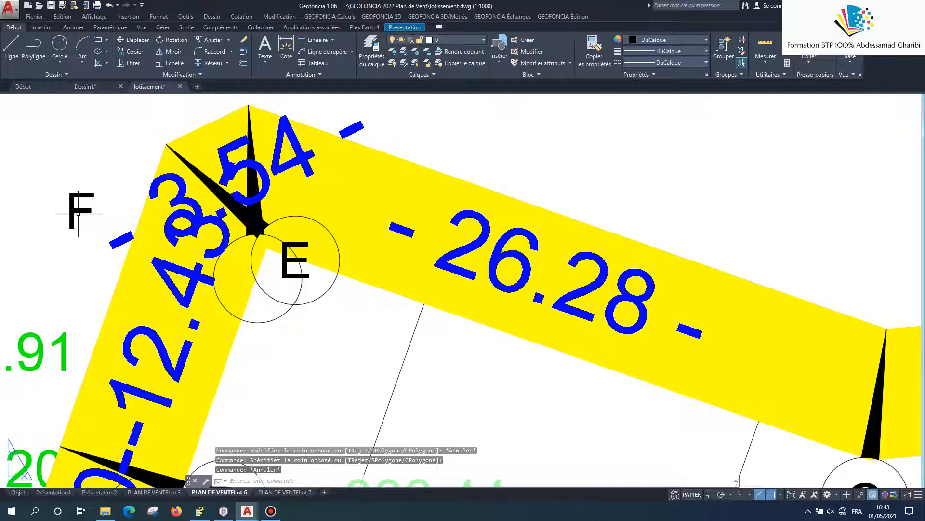
# Step: Move the letter F back inside its vertex circle at the northwest corner of Lot 6
pyautogui.click(77, 202)
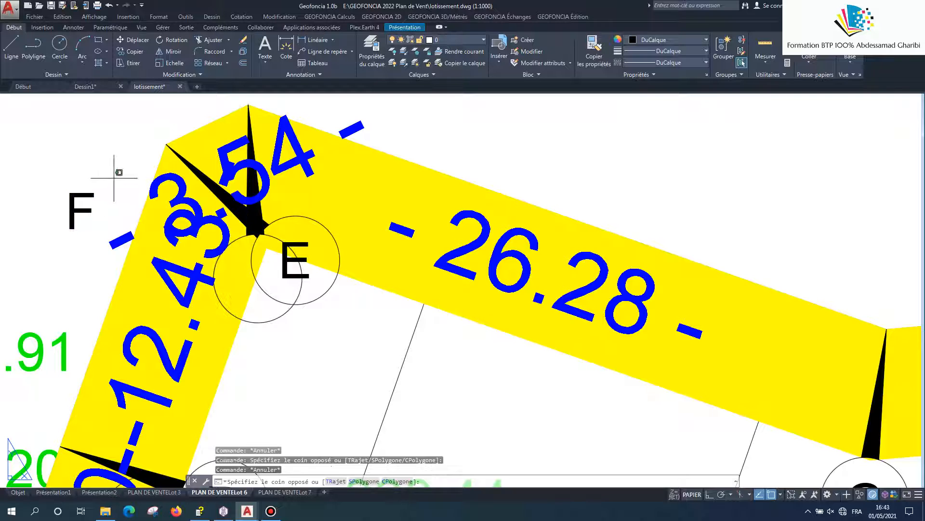
pyautogui.click(49, 225)
pyautogui.click(66, 228)
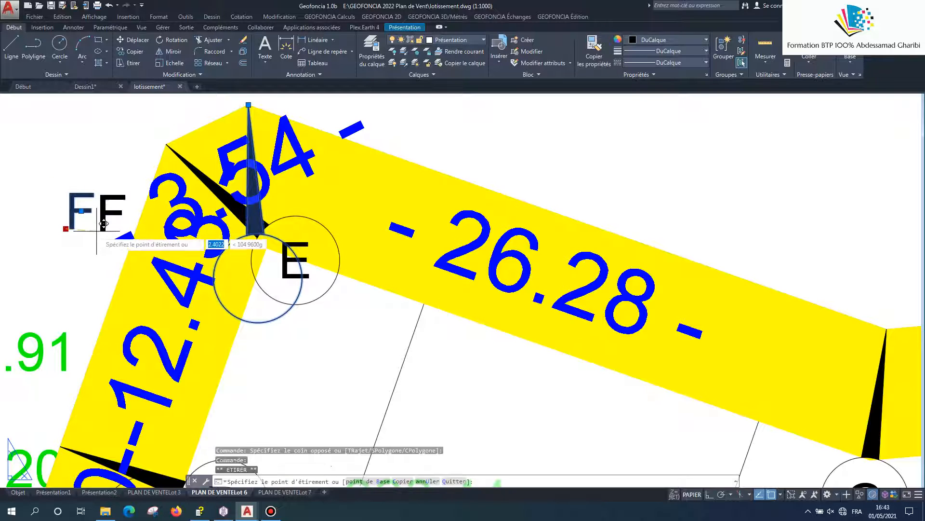
pyautogui.click(239, 296)
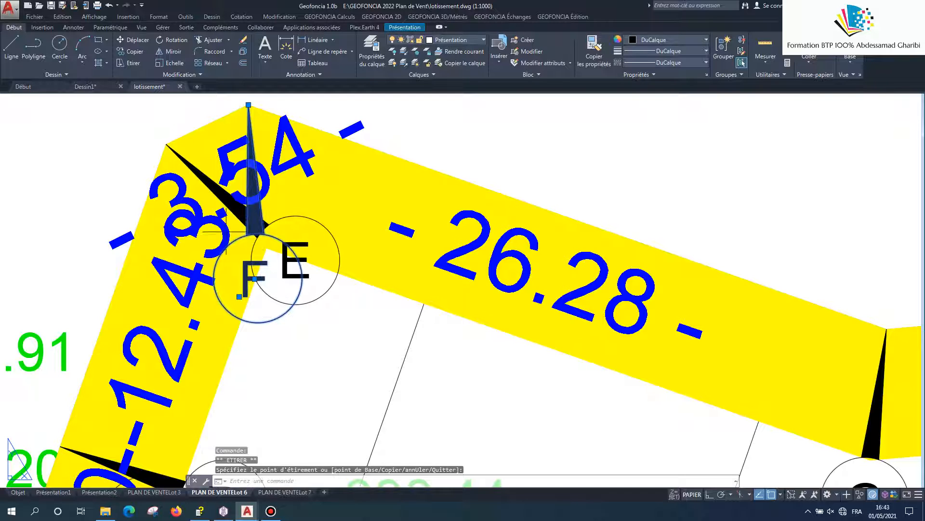
# Step: Move the letter E out of its vertex circle to the area just west of Lot 6's yellow border
pyautogui.click(197, 171)
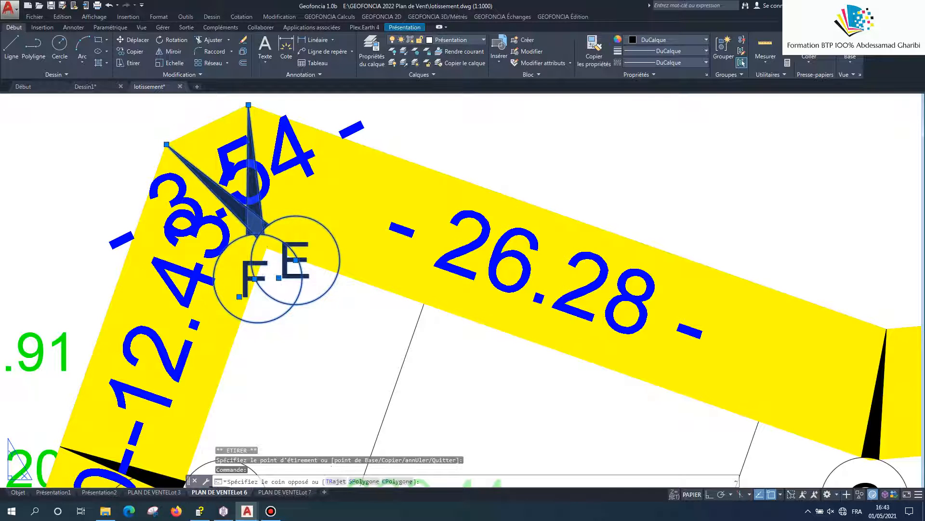
pyautogui.click(279, 277)
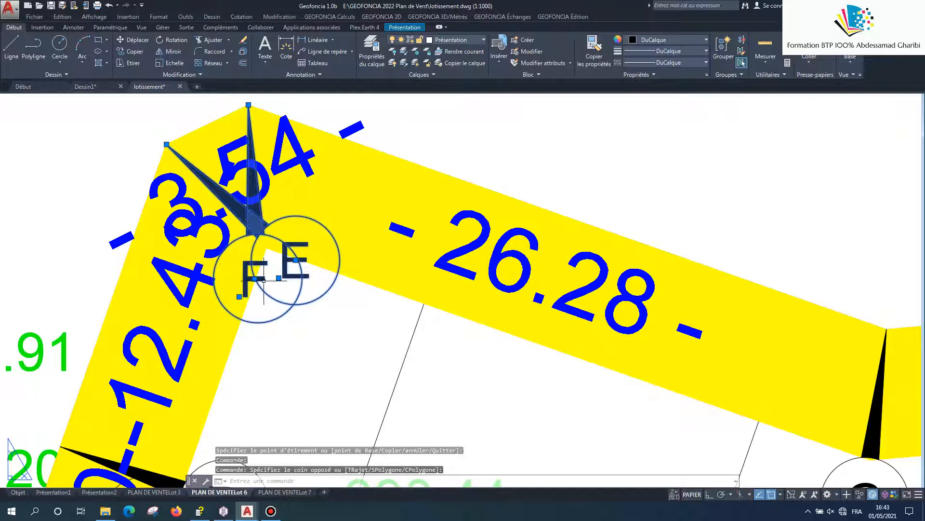
pyautogui.click(278, 277)
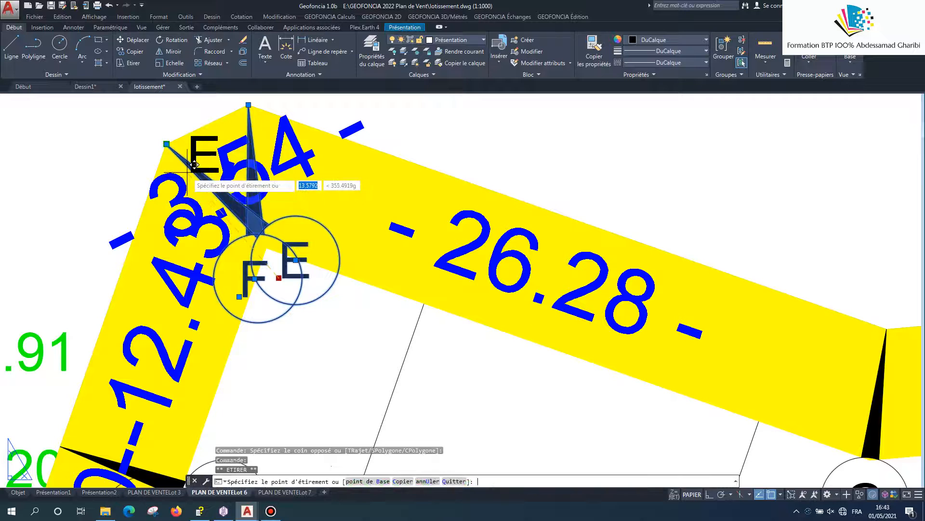
pyautogui.click(71, 244)
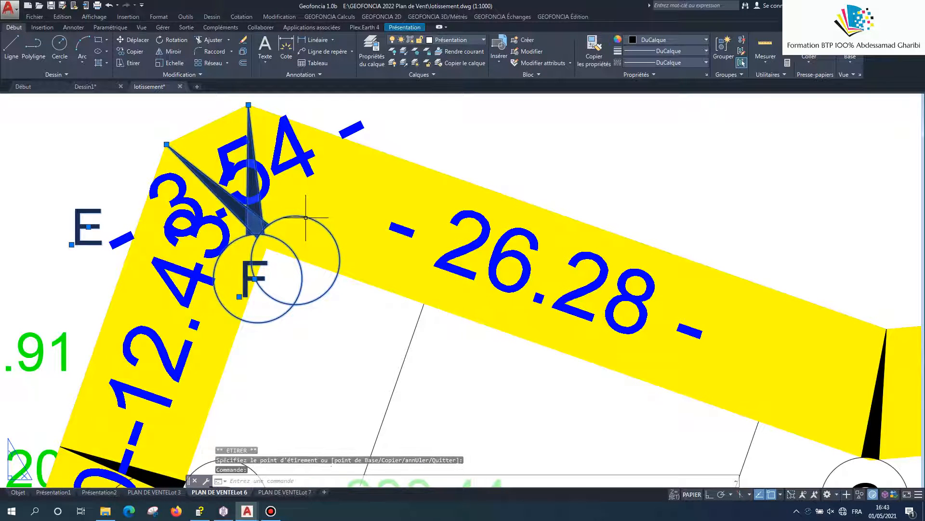
pyautogui.click(193, 177)
pyautogui.press('Escape')
pyautogui.press('Escape')
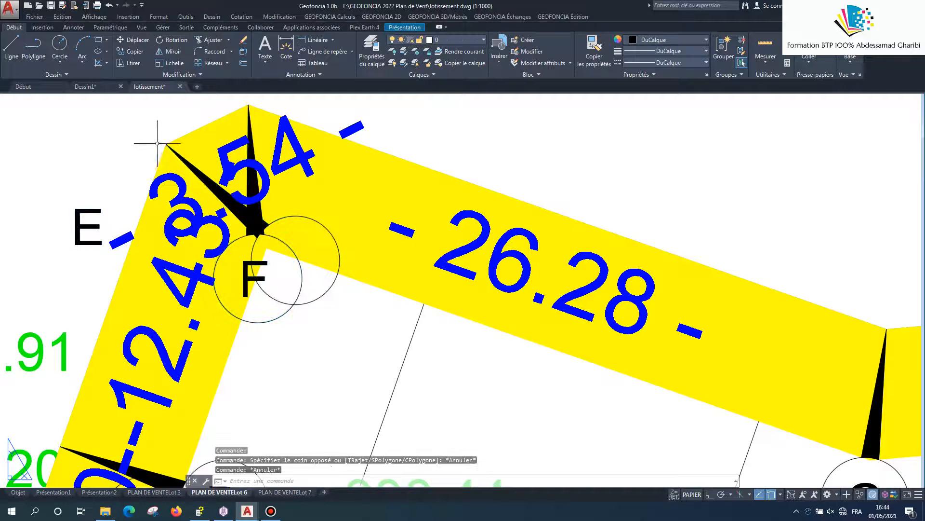
# Step: Select the vertex E marker and examine how its letter, circle and pointer belong together
pyautogui.click(174, 150)
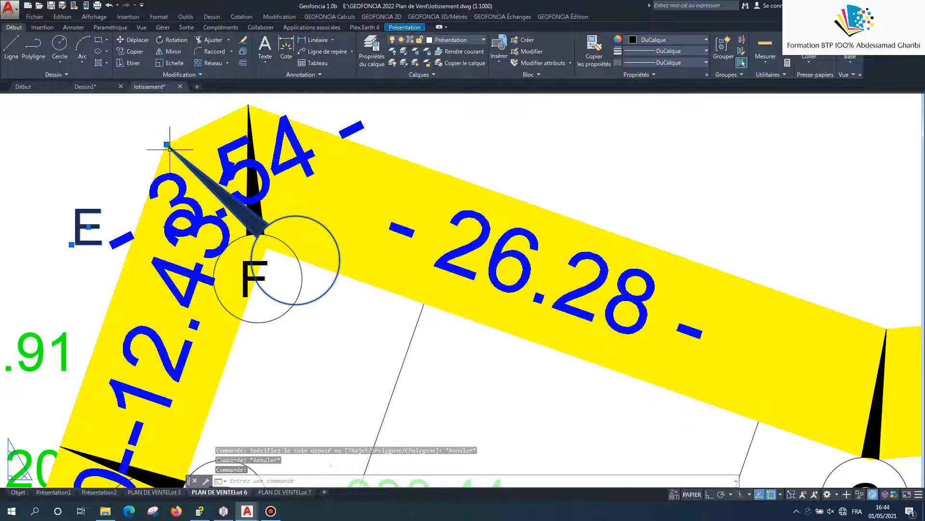
pyautogui.scroll(5, 302, 238)
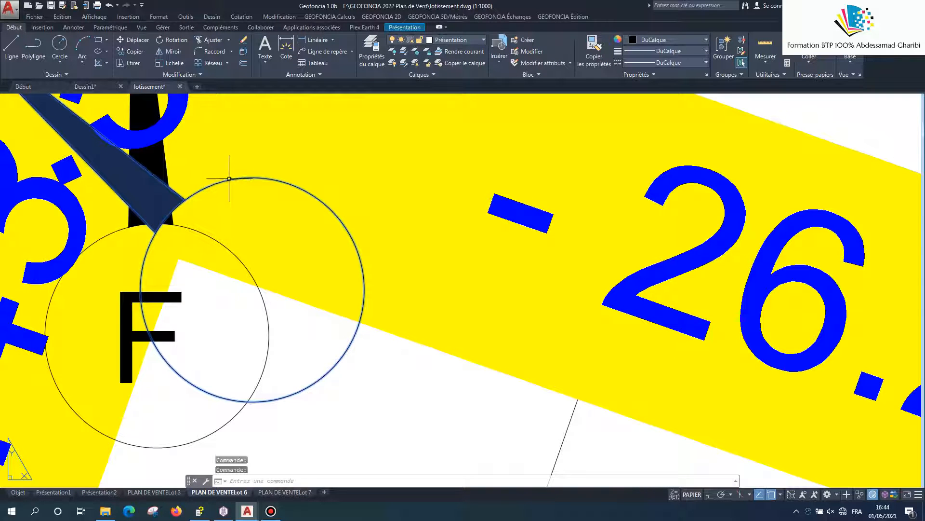
pyautogui.scroll(-5, 260, 222)
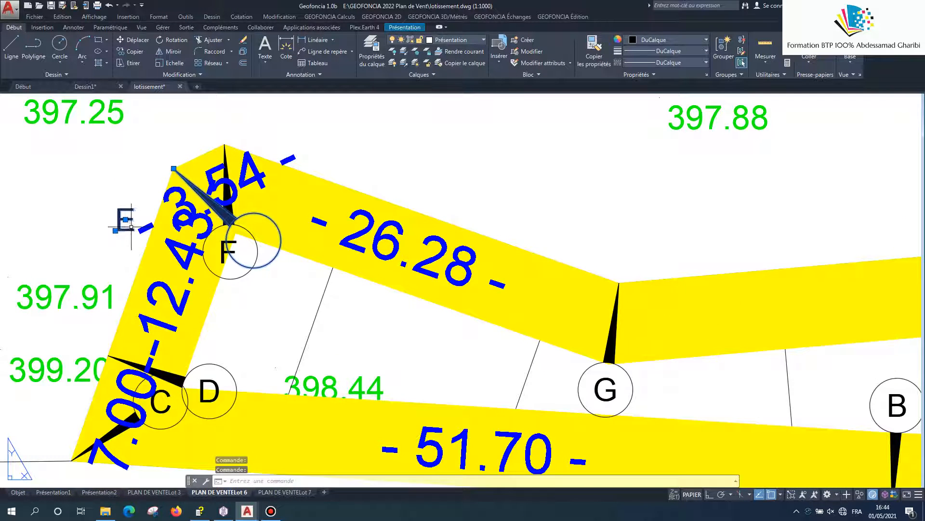
pyautogui.press('Escape')
# Step: Select the vertex C marker at Lot 6's southwest corner and try stretching its letter from its grips
pyautogui.scroll(-4, 199, 214)
pyautogui.scroll(2, 150, 292)
pyautogui.scroll(2, 183, 304)
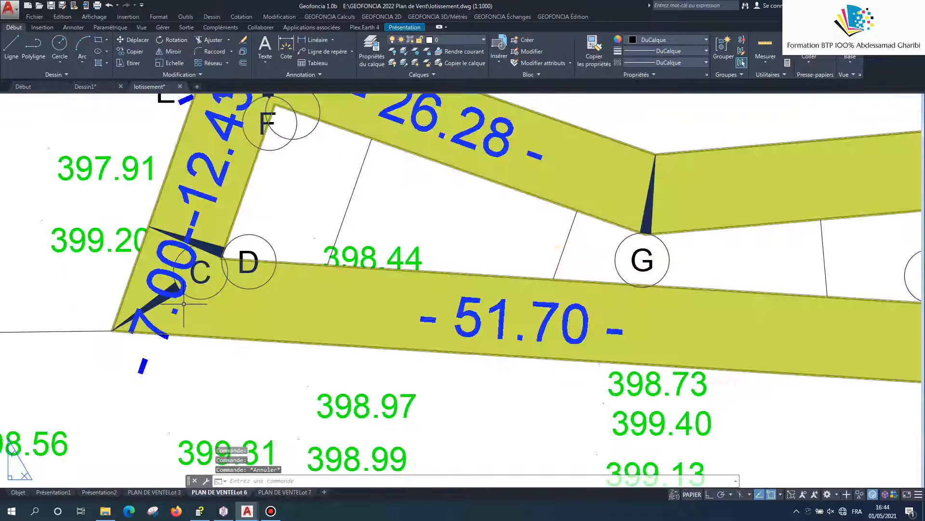
pyautogui.scroll(2, 177, 299)
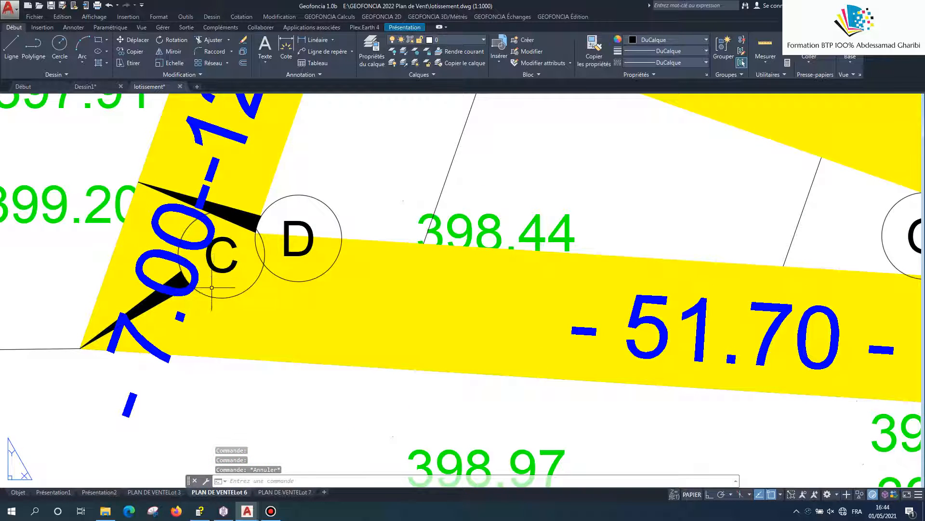
pyautogui.click(203, 291)
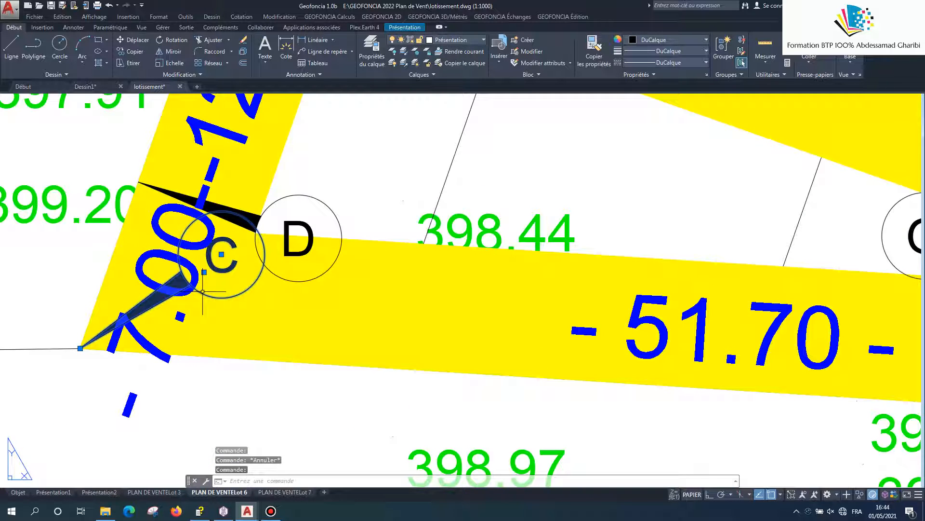
pyautogui.click(221, 254)
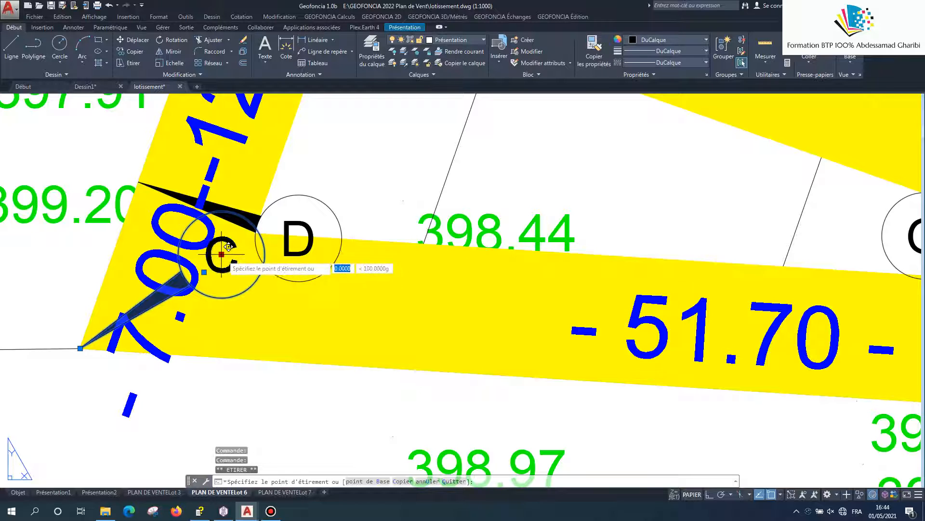
pyautogui.click(221, 254)
pyautogui.click(221, 254)
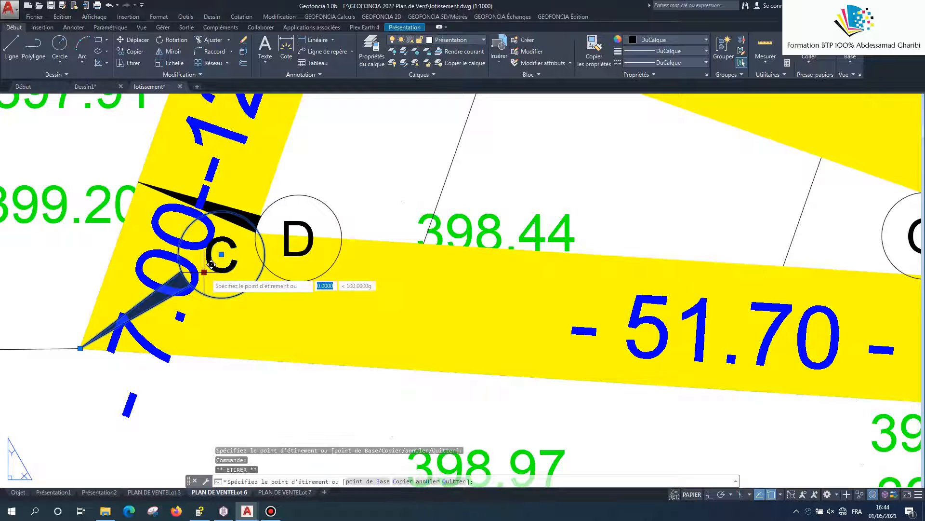
pyautogui.press('Escape')
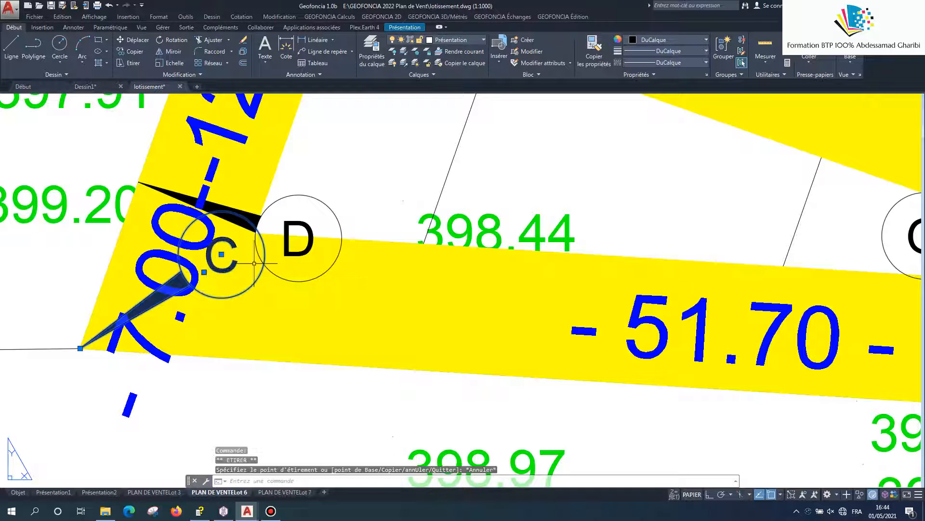
# Step: Select the vertex B marker on Lot 6's south border and try stretching its letter from its grip
pyautogui.scroll(-8, 145, 310)
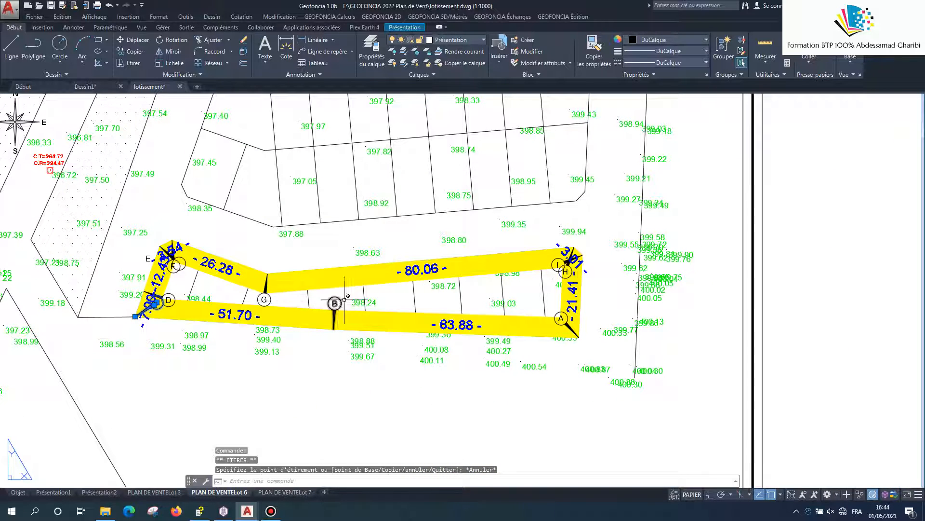
pyautogui.scroll(5, 338, 301)
pyautogui.scroll(4, 417, 329)
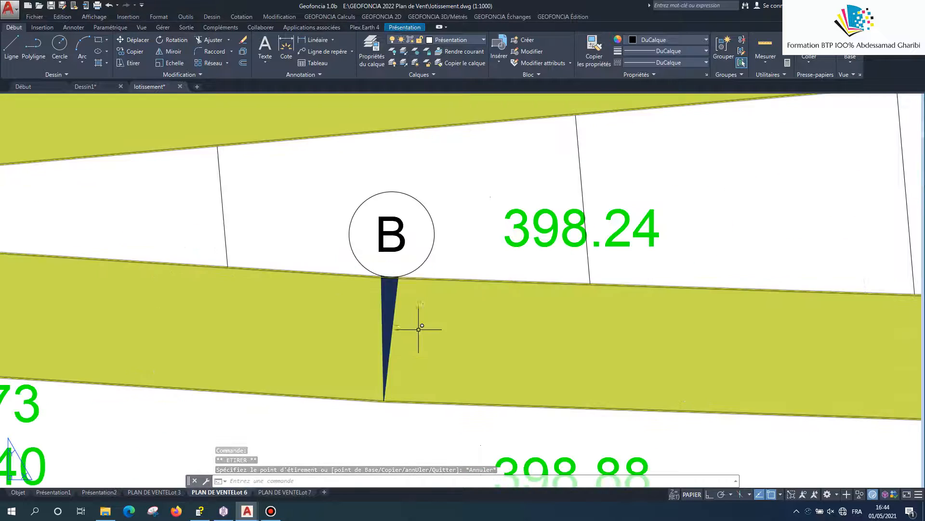
pyautogui.click(412, 197)
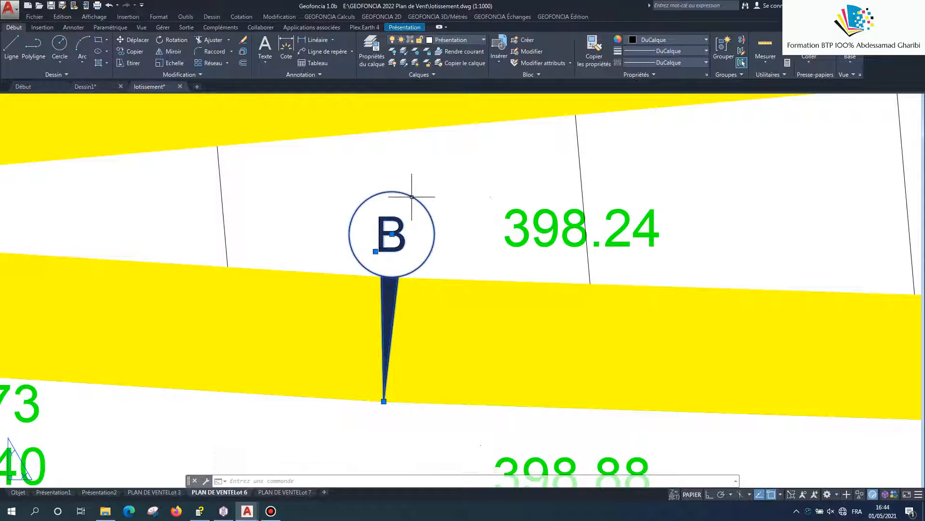
pyautogui.click(376, 251)
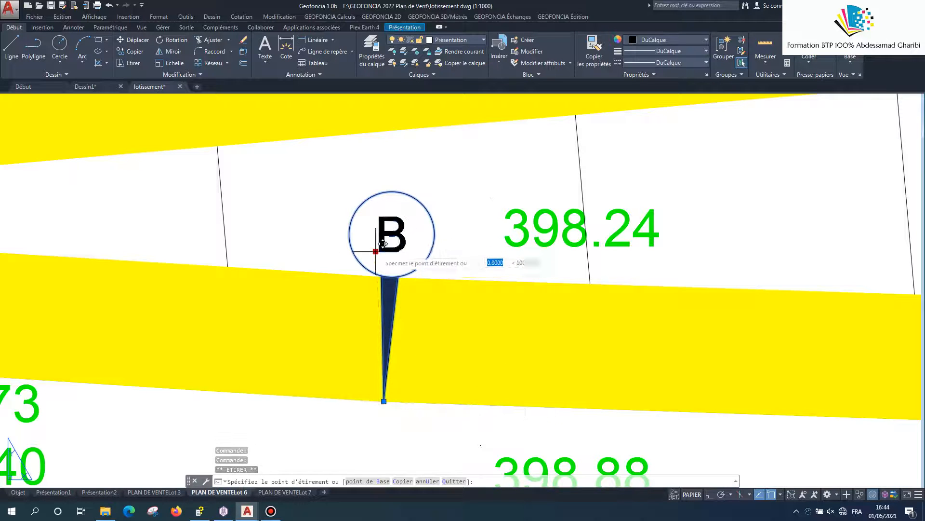
pyautogui.press('Escape')
# Step: Select the vertex G marker at the bend in Lot 6's north border and examine its letter, circle and pointer
pyautogui.scroll(-5, 394, 297)
pyautogui.scroll(4, 278, 255)
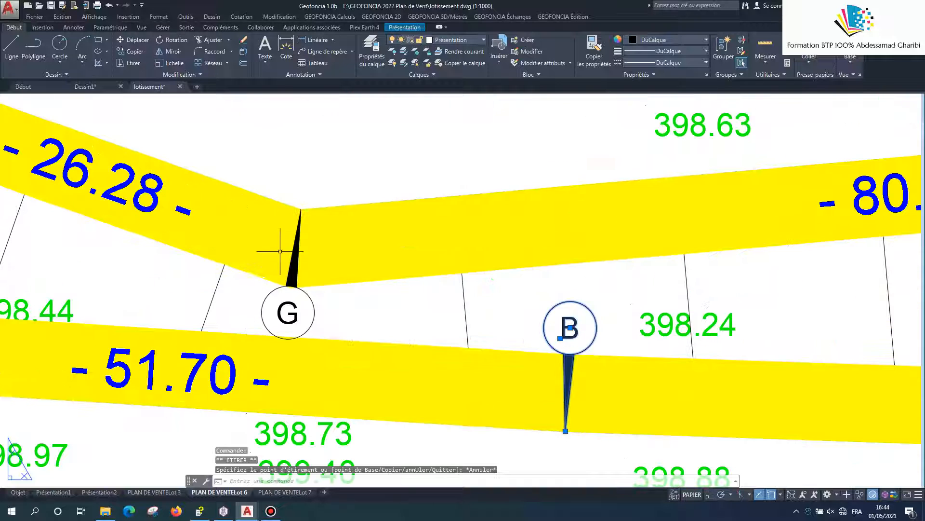
pyautogui.click(287, 304)
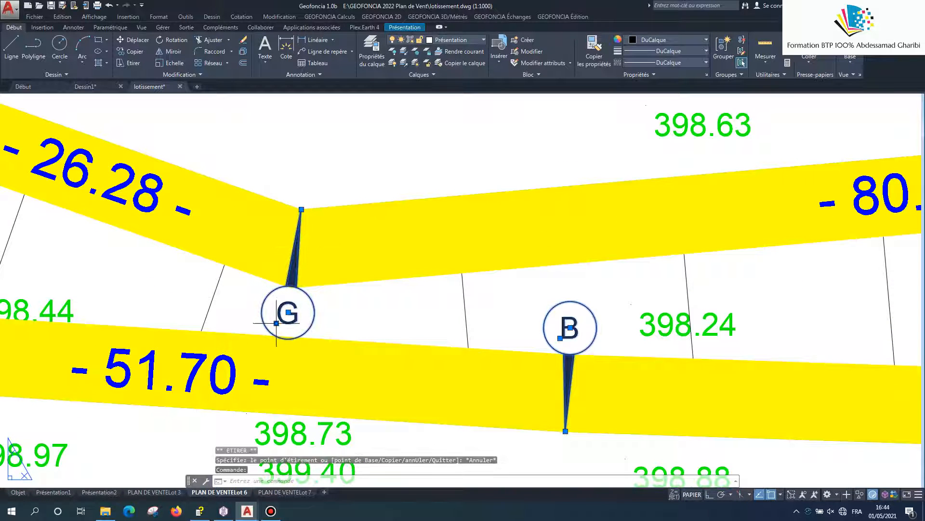
pyautogui.scroll(-6, 301, 209)
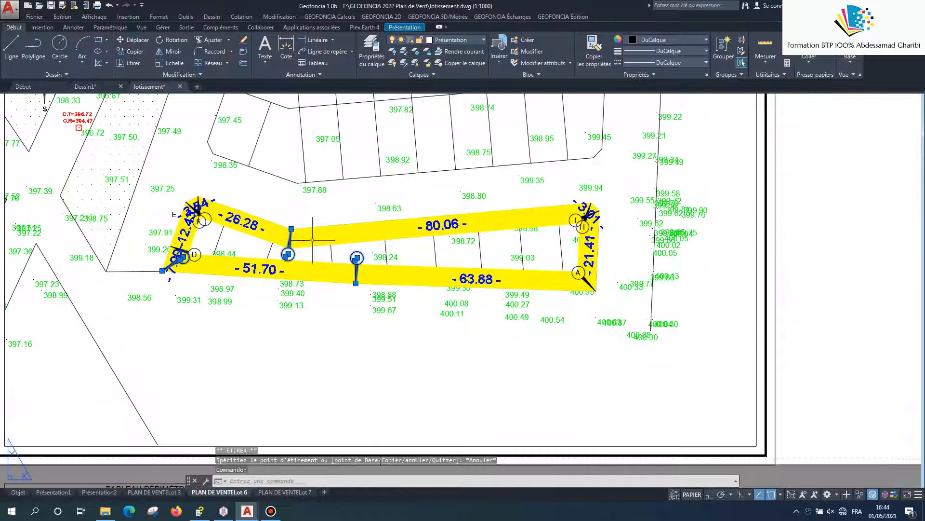
# Step: Select the vertex A marker at Lot 6's southeast corner and try stretching its letter toward the pointer's tip
pyautogui.scroll(3, 579, 260)
pyautogui.scroll(4, 619, 335)
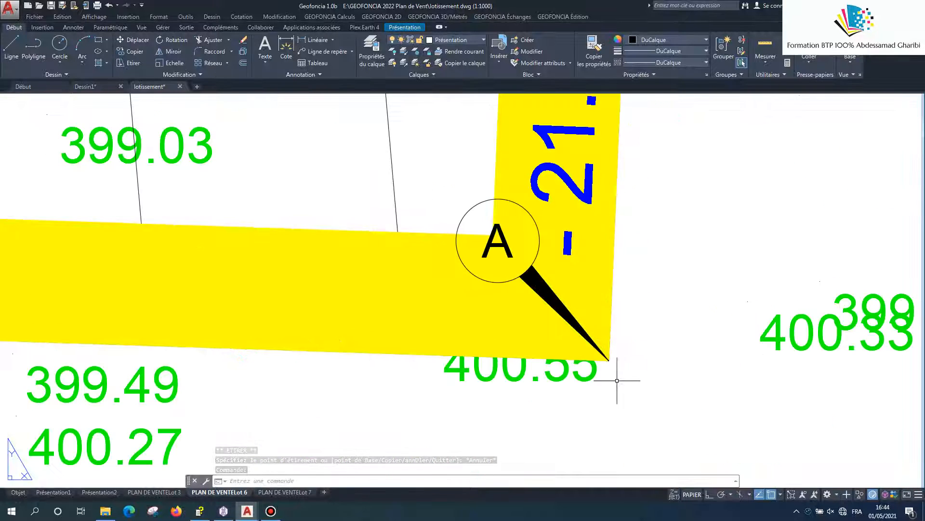
pyautogui.click(498, 235)
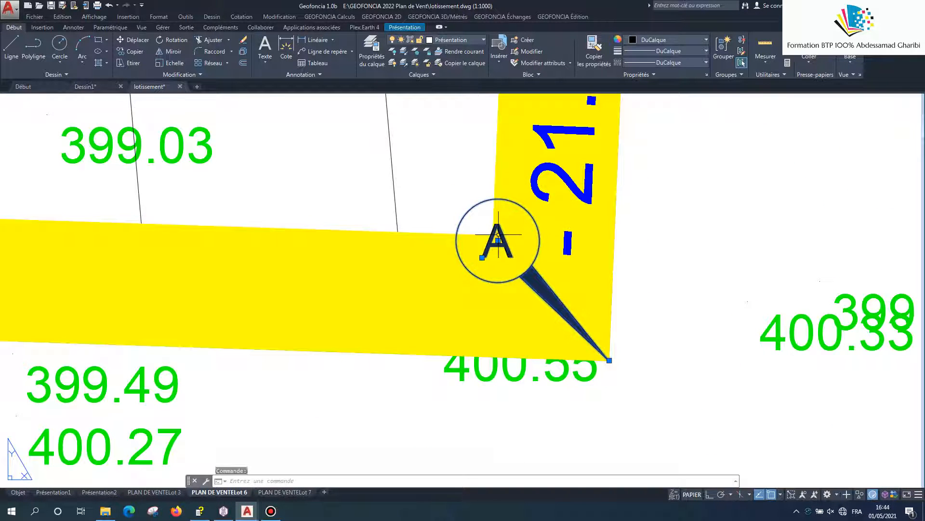
pyautogui.click(499, 240)
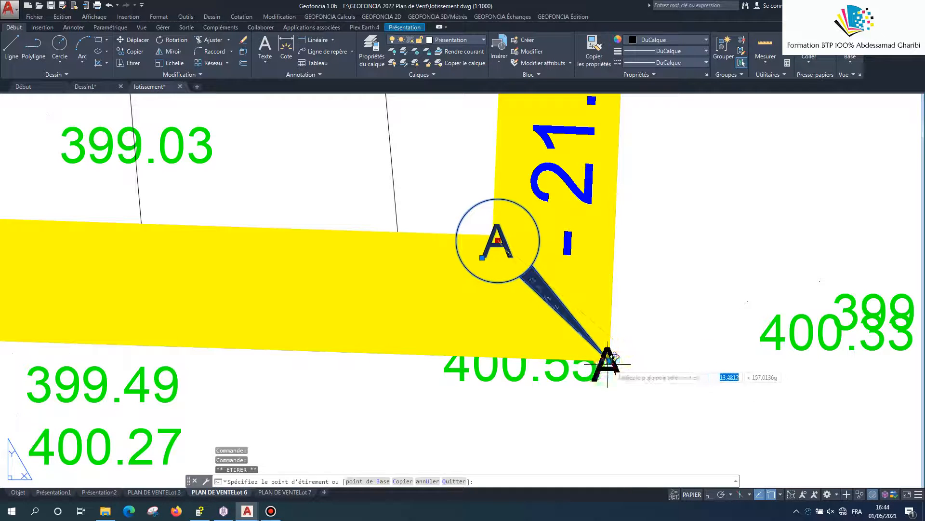
pyautogui.press('Escape')
pyautogui.scroll(-8, 476, 267)
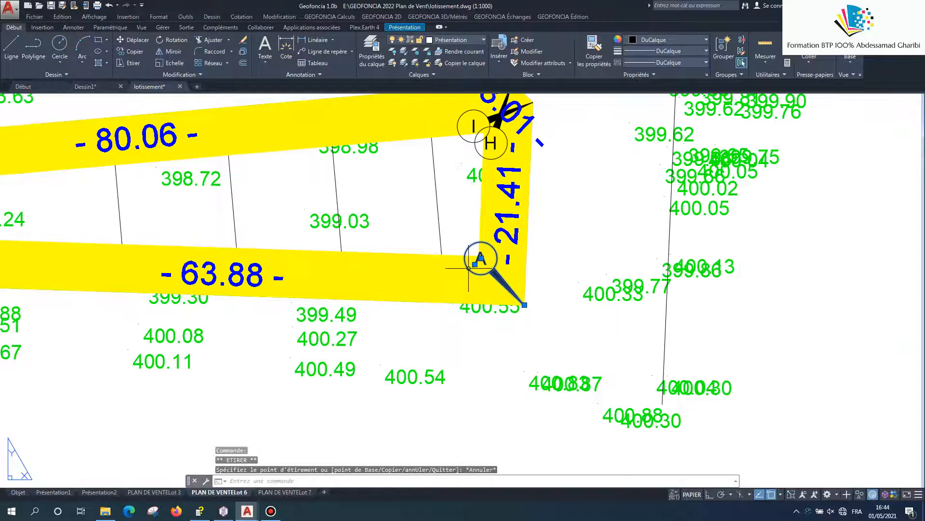
# Step: Examine Lot 6's perimeter table below the plan, covering vertices, X and Y coordinates, distances, angles and area
pyautogui.scroll(-2, 324, 363)
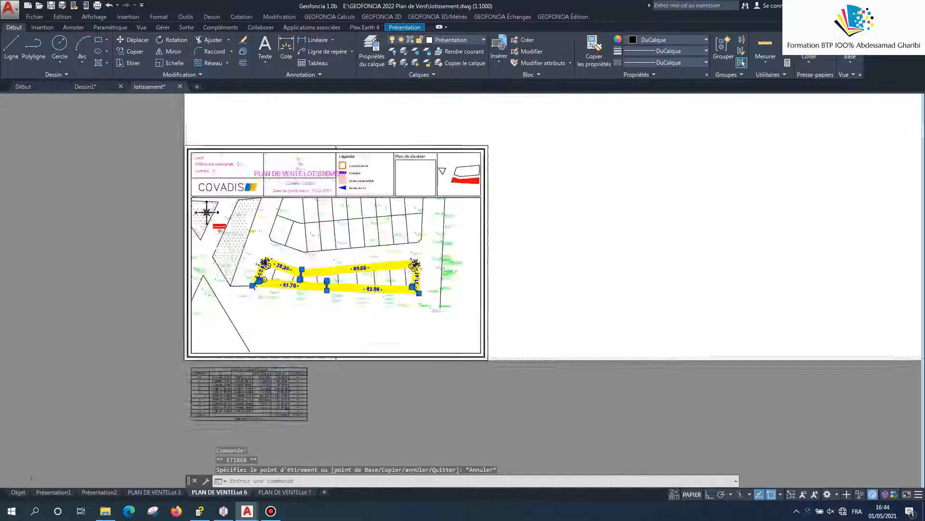
pyautogui.scroll(6, 251, 407)
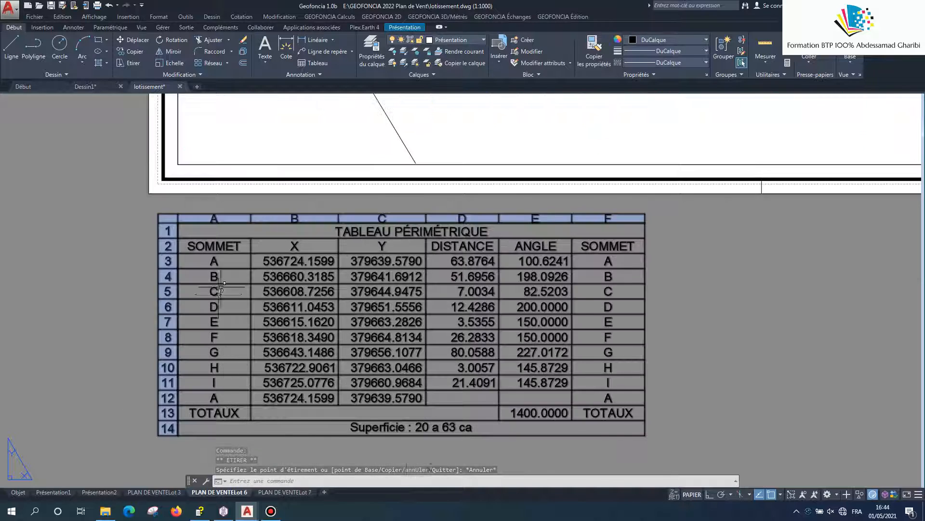
pyautogui.scroll(4, 223, 287)
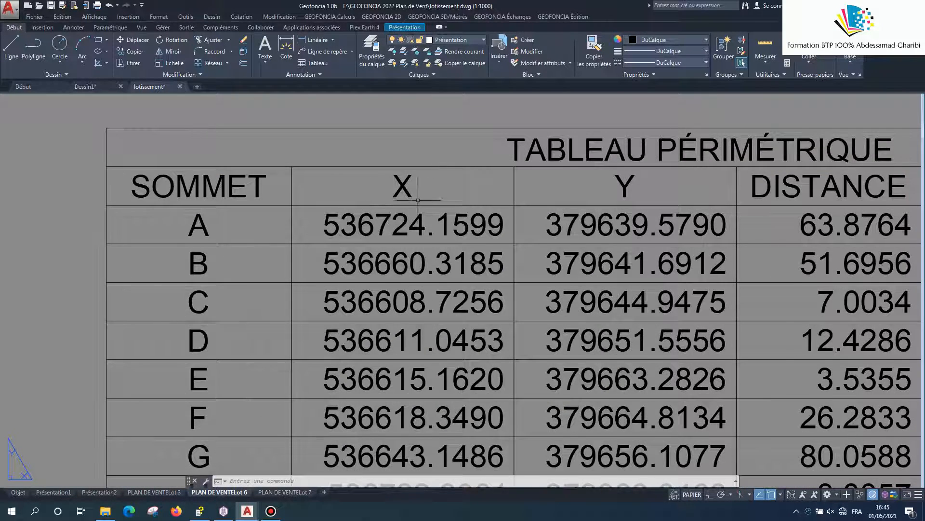
pyautogui.scroll(-2, 418, 199)
pyautogui.scroll(2, 669, 212)
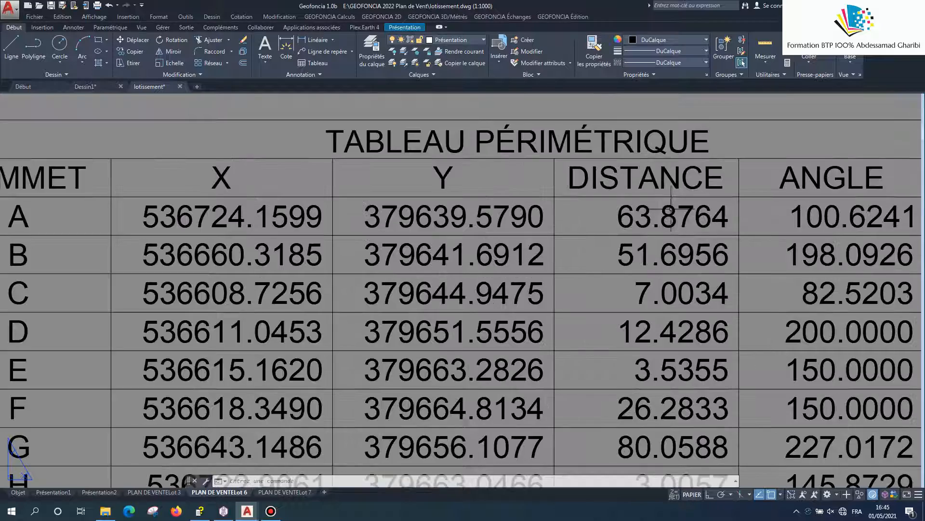
pyautogui.scroll(-4, 505, 221)
pyautogui.scroll(2, 709, 221)
pyautogui.scroll(-3, 771, 226)
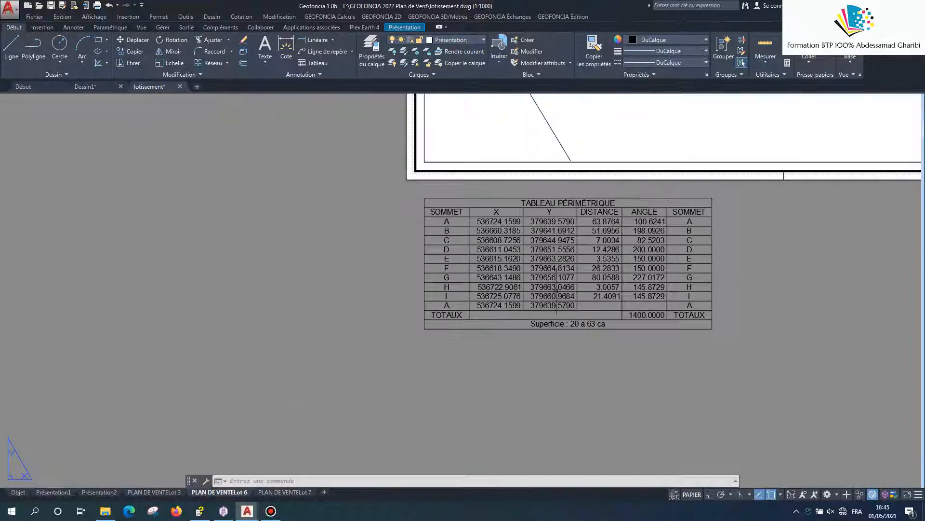
pyautogui.scroll(3, 545, 305)
pyautogui.scroll(-1, 684, 352)
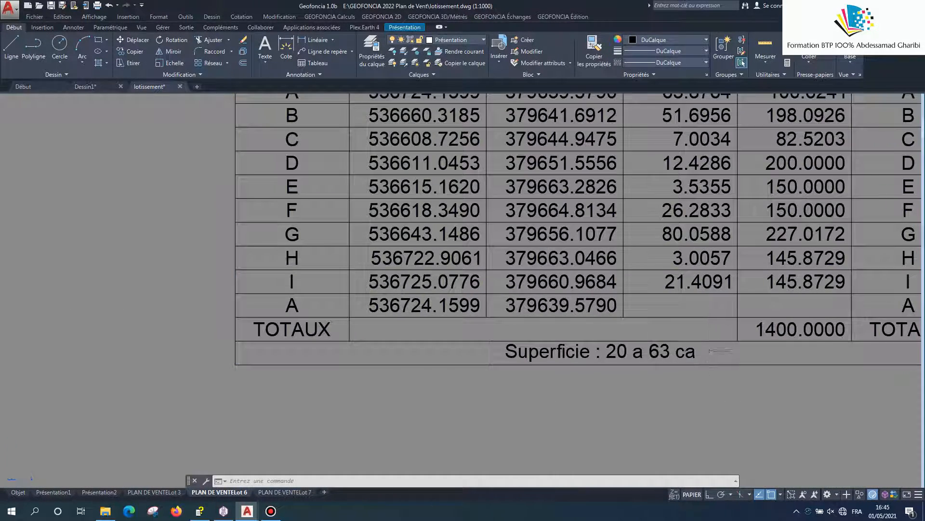
pyautogui.scroll(1, 661, 351)
pyautogui.scroll(-3, 505, 369)
pyautogui.scroll(-6, 433, 362)
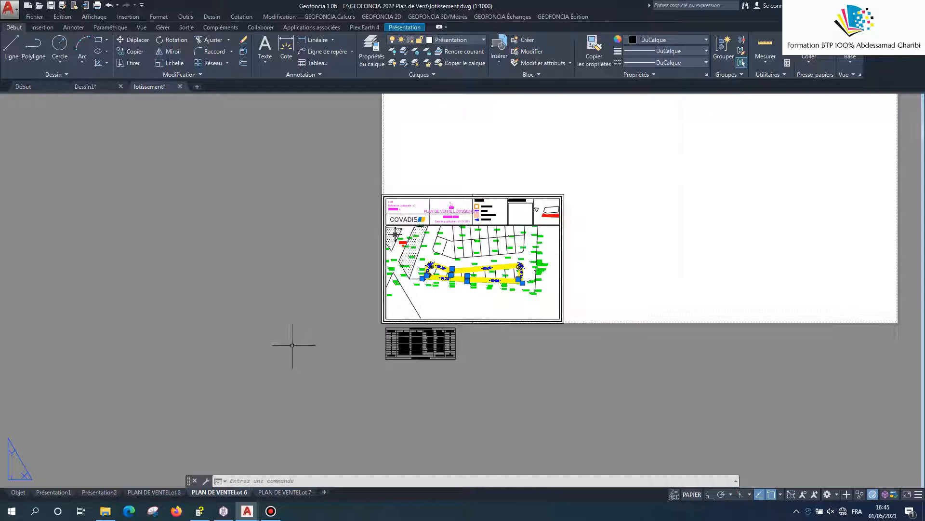
# Step: Open the Lot 7 sale plan layout and review its border, the vertex labels at the northeast corner and the perimeter table
pyautogui.click(280, 492)
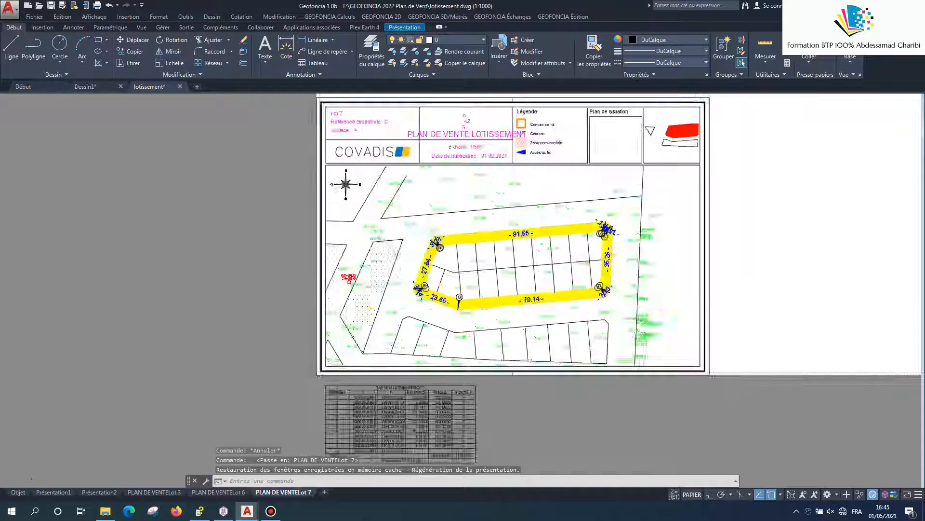
pyautogui.scroll(6, 535, 233)
pyautogui.scroll(-5, 505, 240)
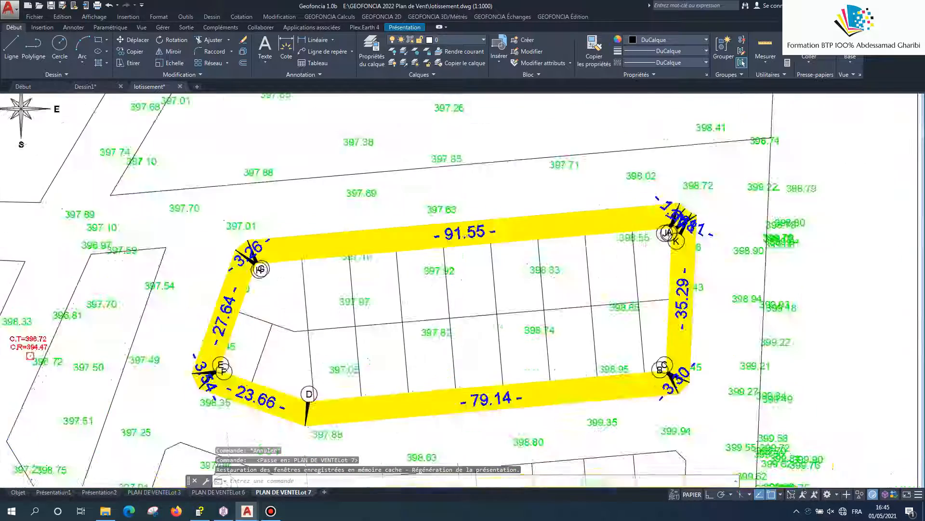
pyautogui.scroll(7, 511, 226)
pyautogui.scroll(4, 512, 227)
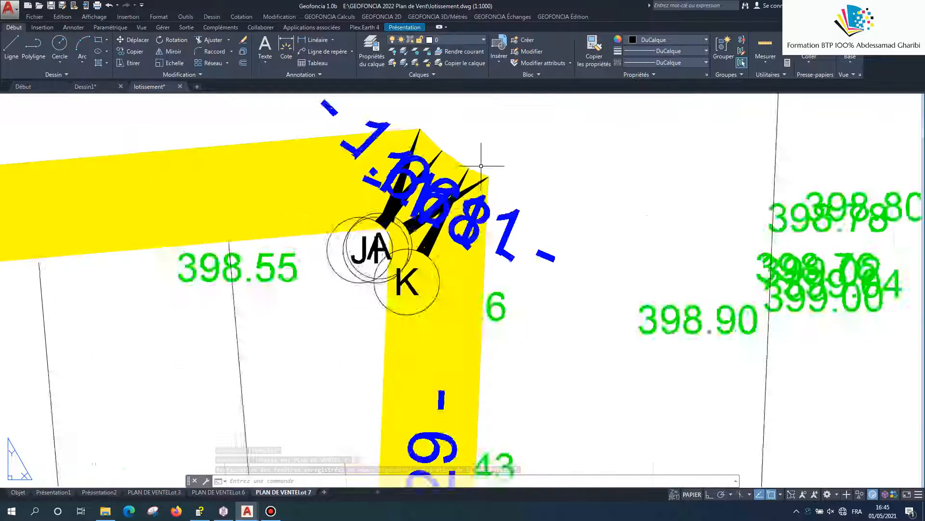
pyautogui.scroll(-6, 395, 155)
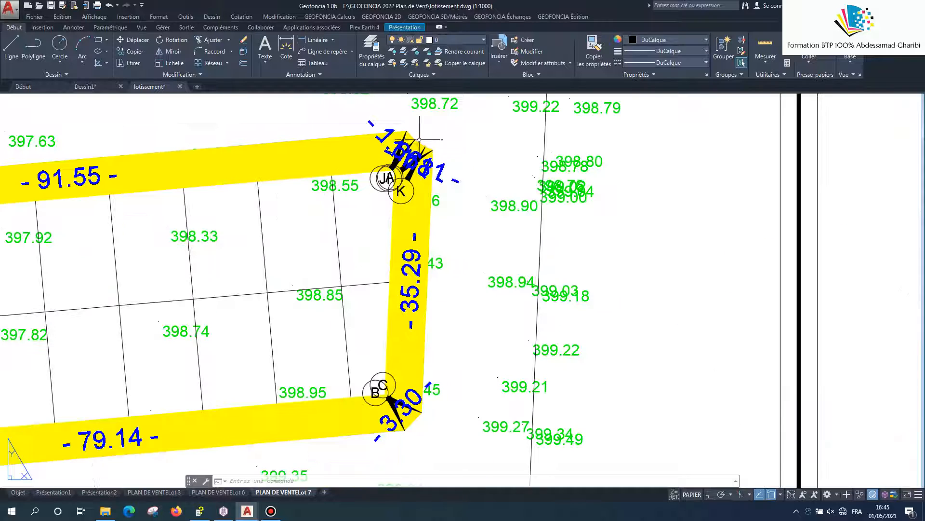
pyautogui.scroll(-8, 439, 303)
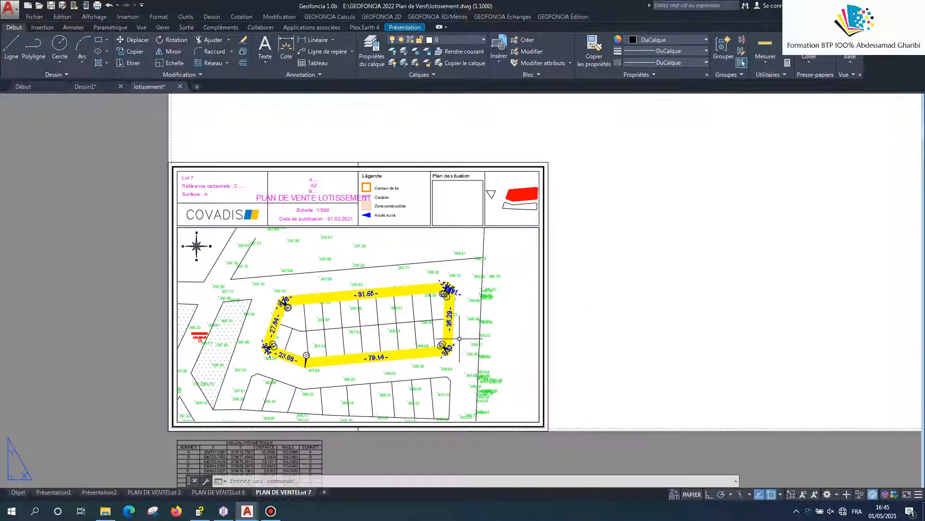
pyautogui.scroll(-3, 330, 379)
pyautogui.scroll(10, 313, 412)
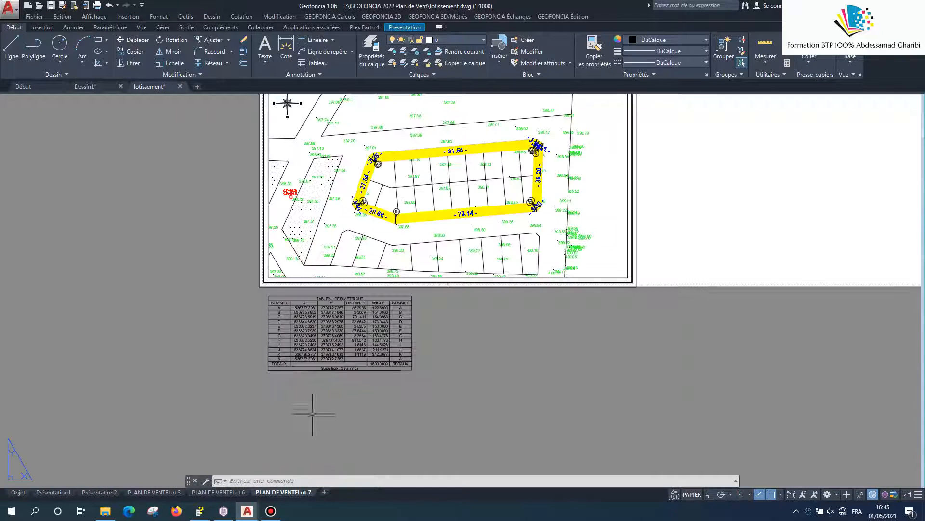
pyautogui.scroll(-6, 304, 434)
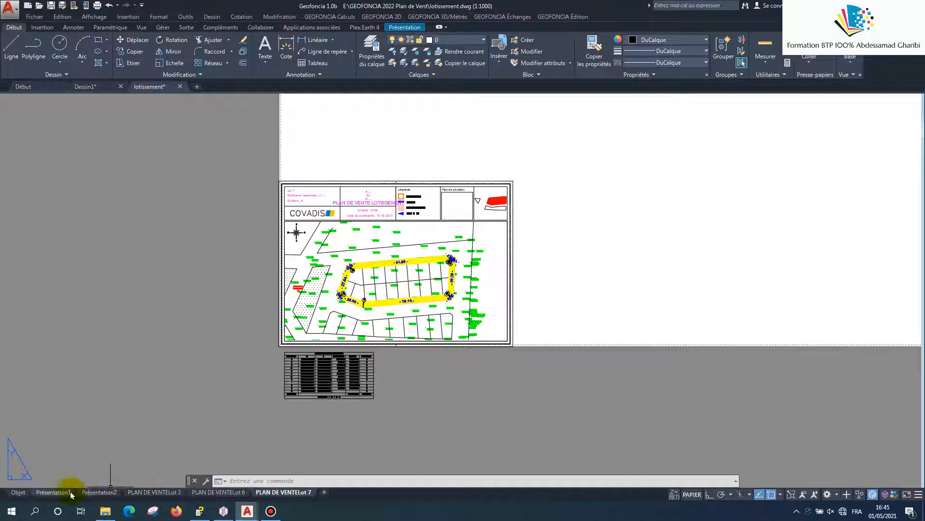
# Step: Return to model space and view the whole subdivision drawing
pyautogui.click(18, 493)
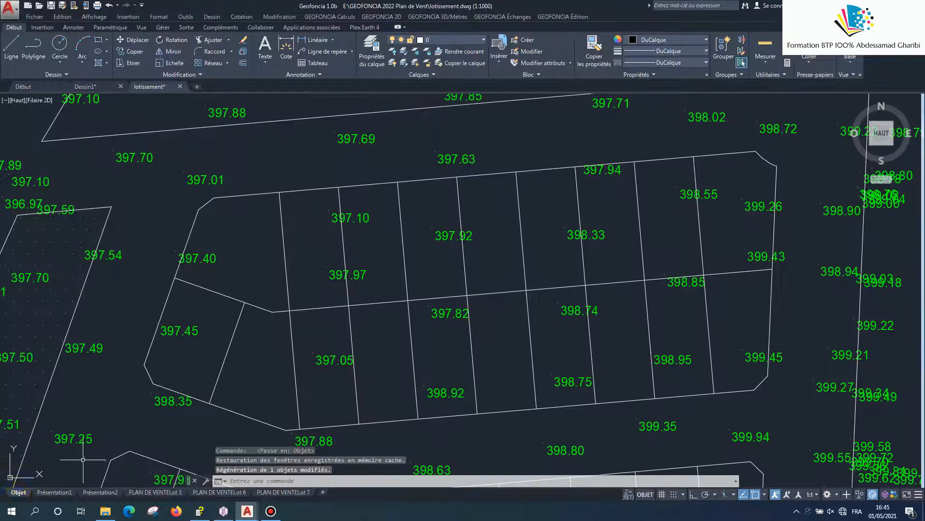
pyautogui.scroll(-6, 357, 310)
pyautogui.scroll(-2, 336, 298)
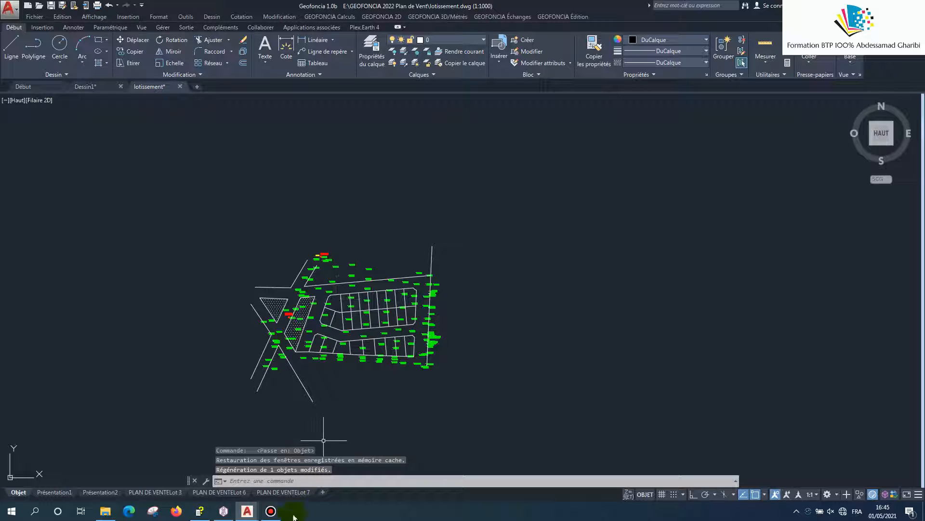
pyautogui.click(271, 510)
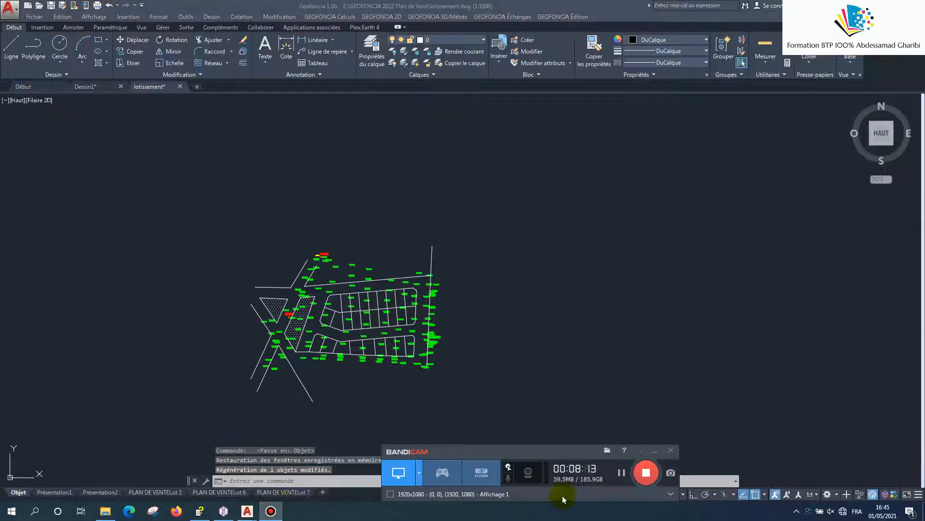